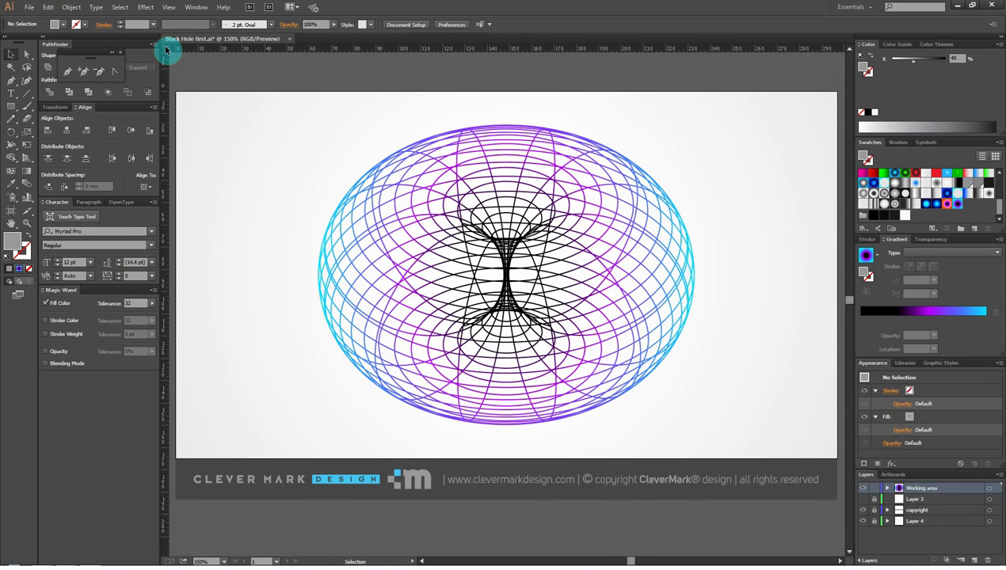
Scale the gradient torus down to a small ellipse and place it in the artboard's top-right corner
left_click(418, 183)
left_click(292, 180)
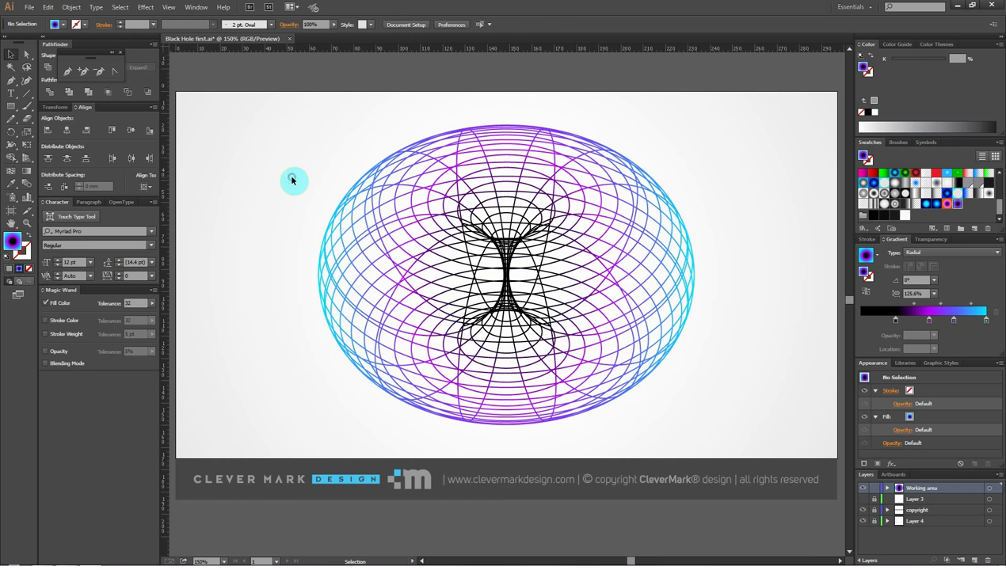
left_click(489, 228)
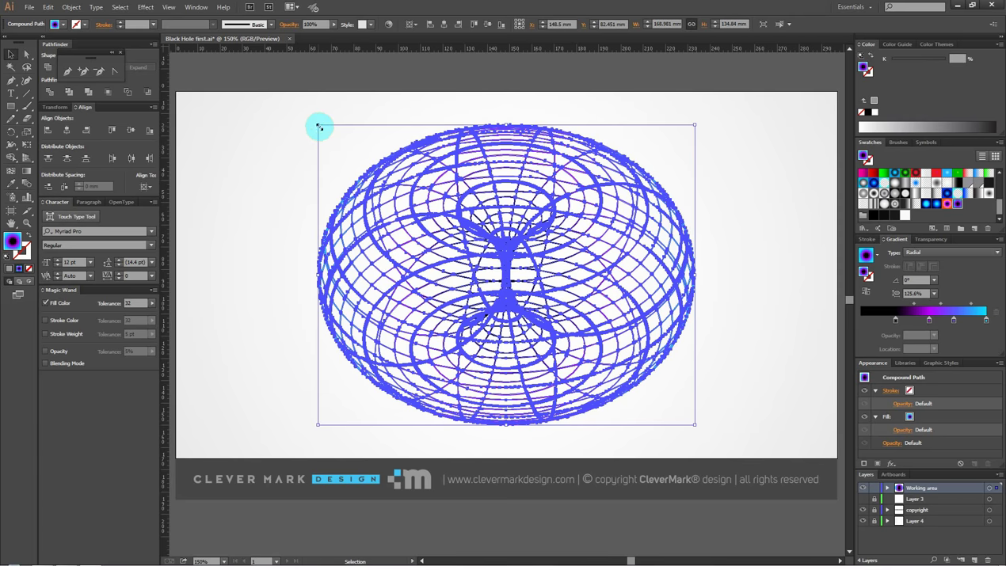
left_click_drag(318, 126, 469, 129)
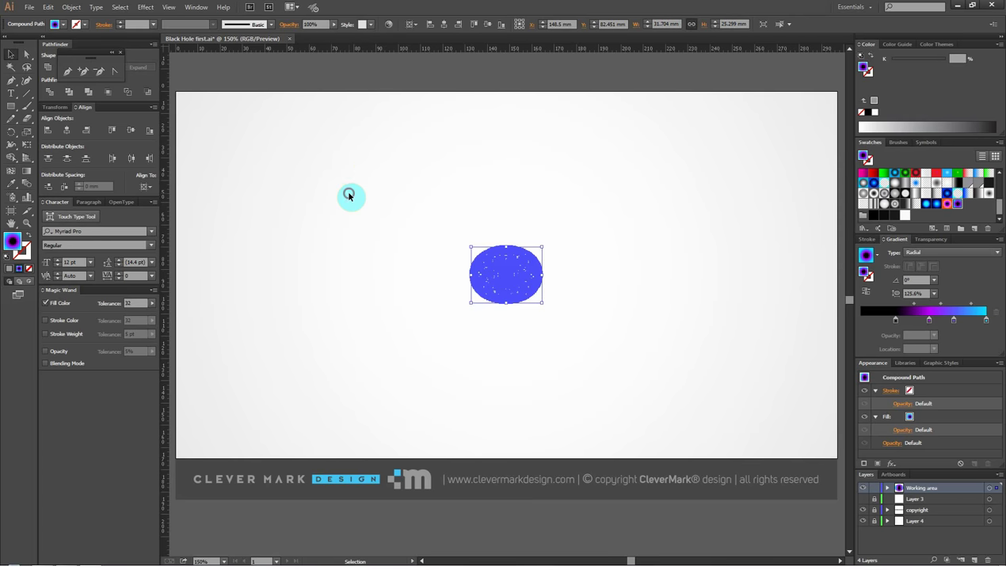
left_click_drag(507, 274, 788, 133)
left_click(530, 231)
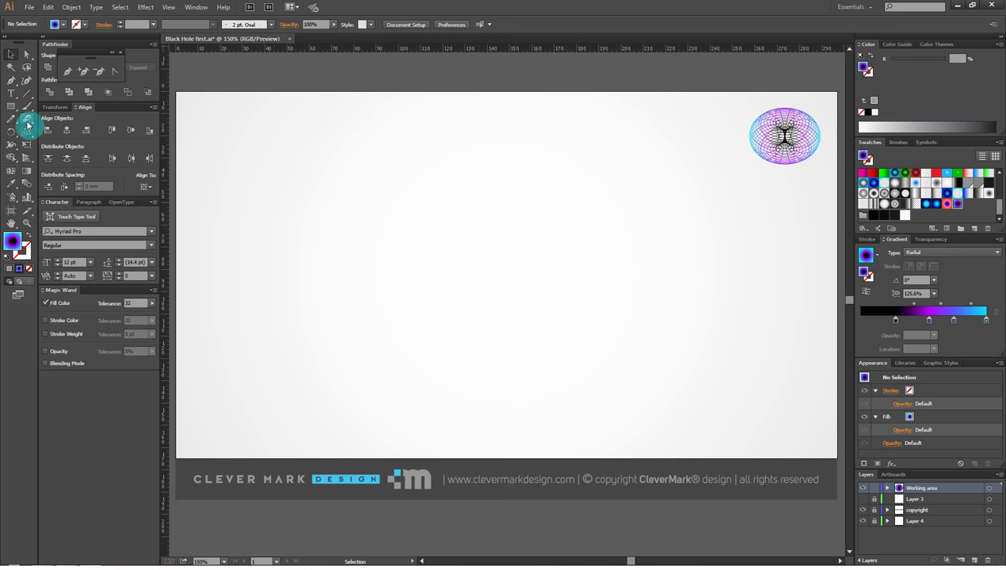
Draw a 61 mm circle at the artboard centre with the Ellipse Tool
left_click(13, 106)
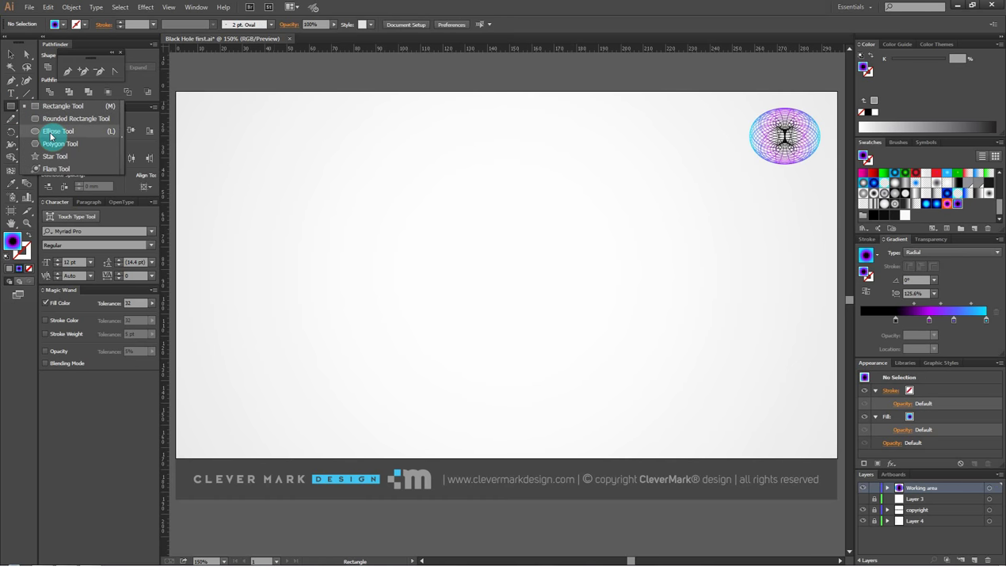
left_click_drag(13, 106, 54, 130)
left_click_drag(548, 270, 616, 325)
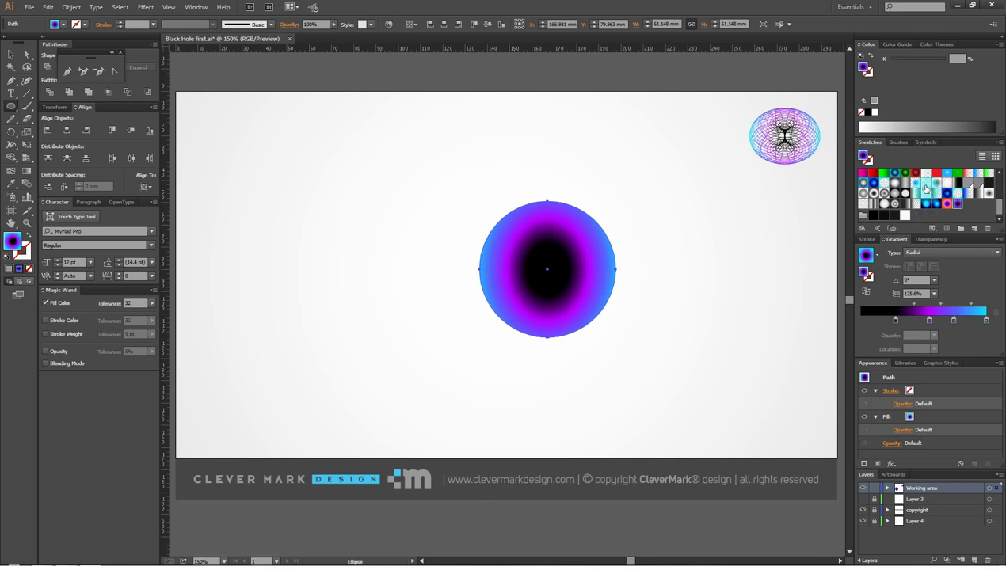
Fill the circle with near-black (90% K) and no stroke
left_click(936, 173)
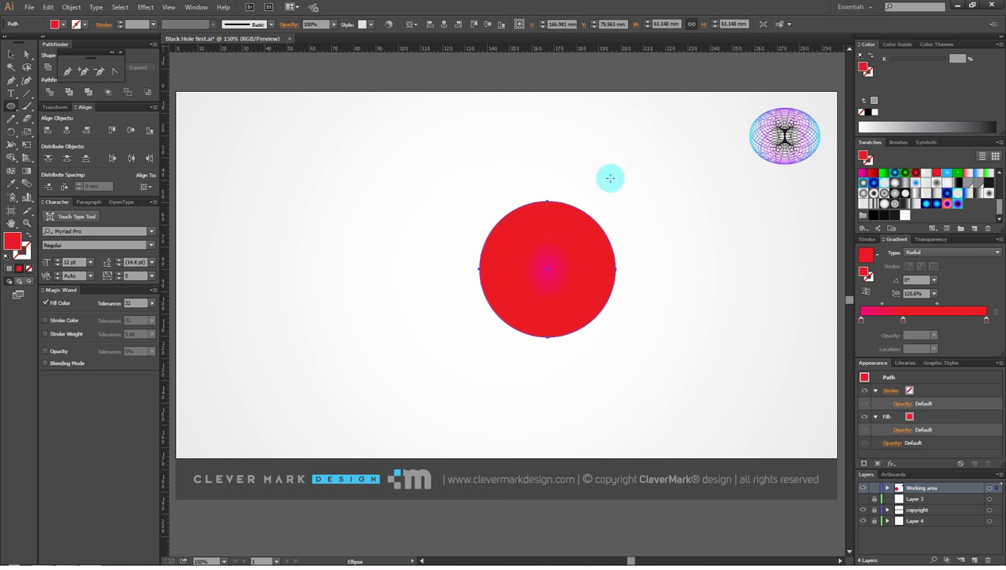
left_click(12, 57)
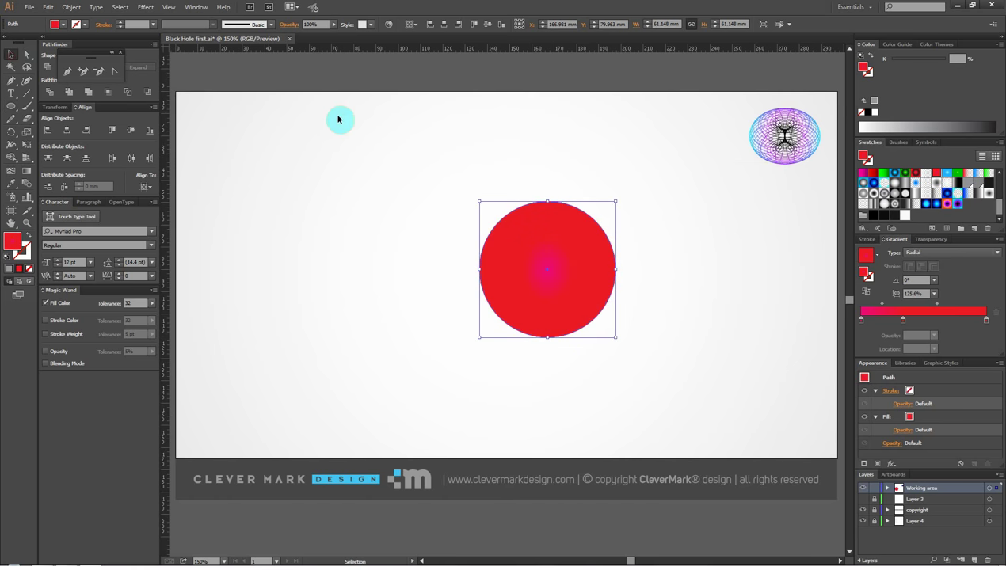
left_click(895, 215)
left_click(738, 273)
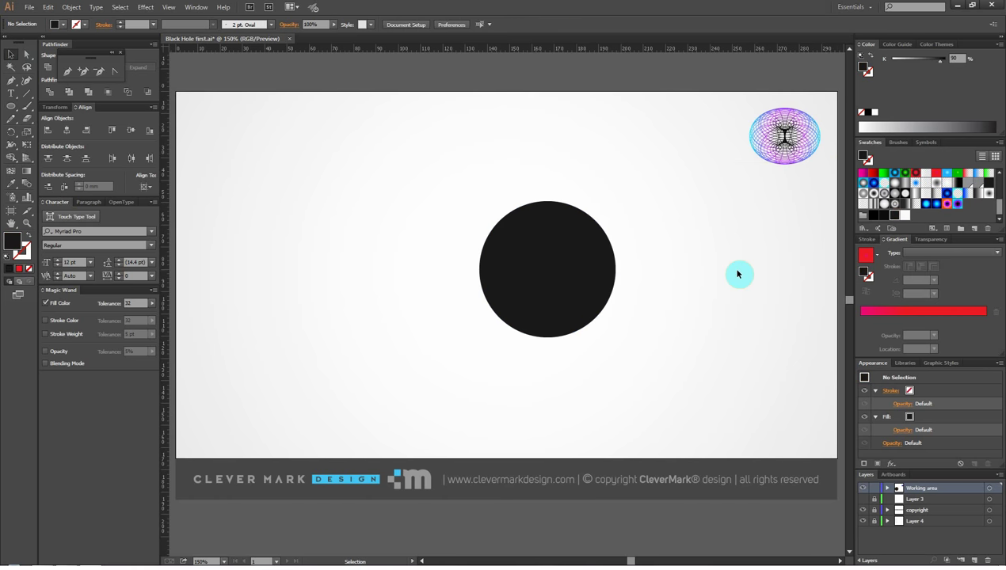
left_click(552, 235)
left_click(33, 95)
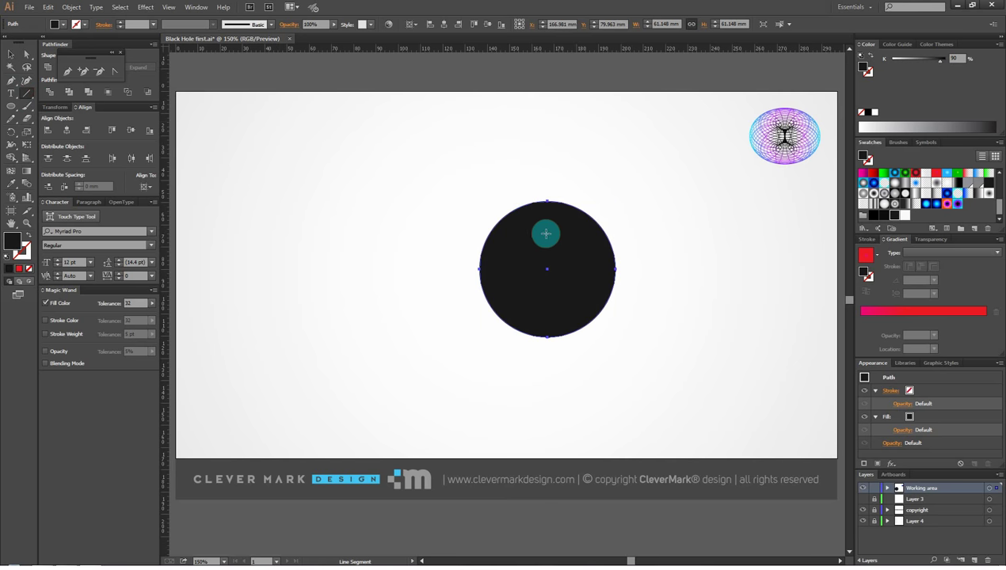
Draw a light-blue vertical line through the circle's centre
left_click_drag(547, 268, 548, 179)
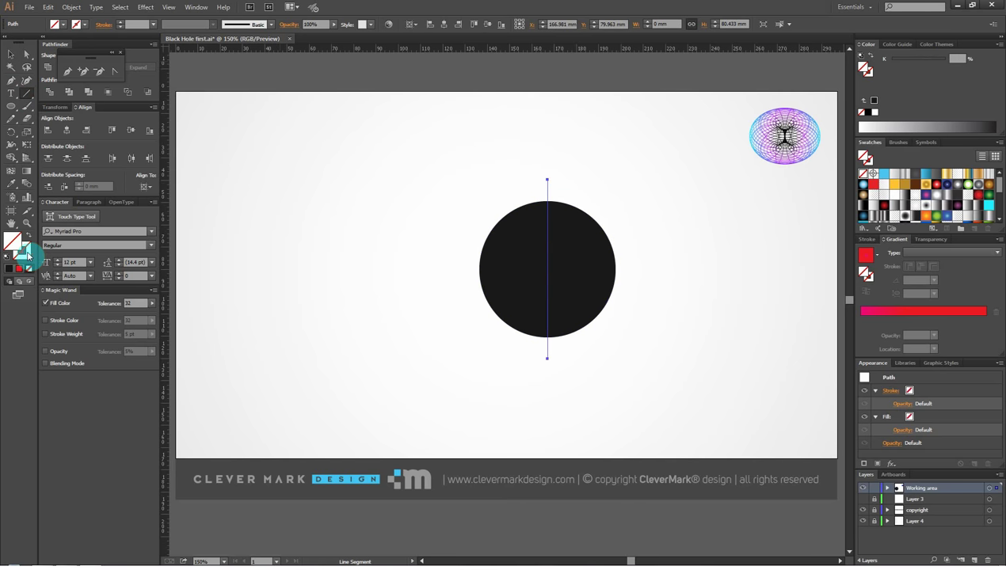
left_click(28, 254)
left_click(881, 175)
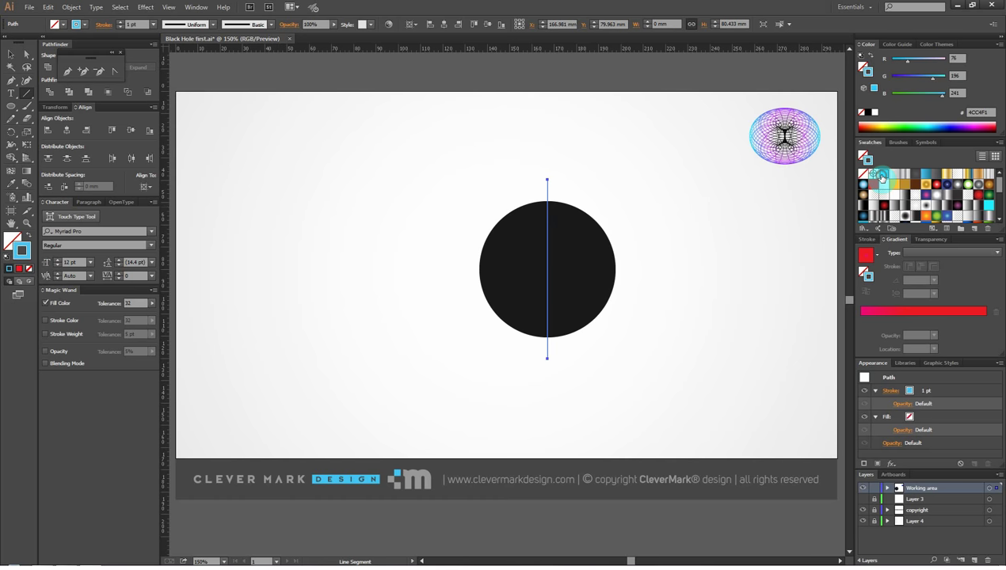
left_click(11, 53)
left_click(368, 139)
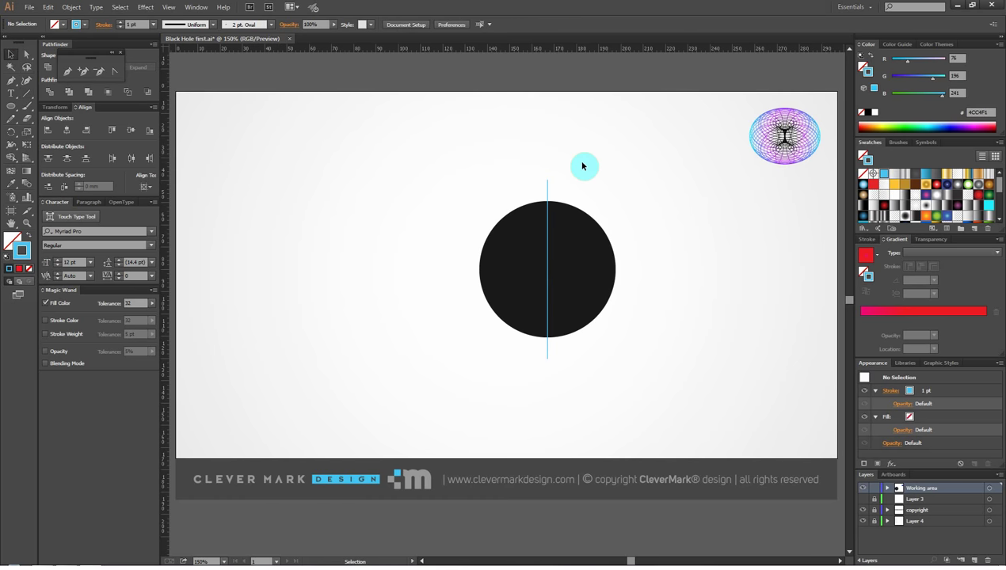
Alt-rotate a horizontal 90° copy of the line and select both lines
left_click(547, 188)
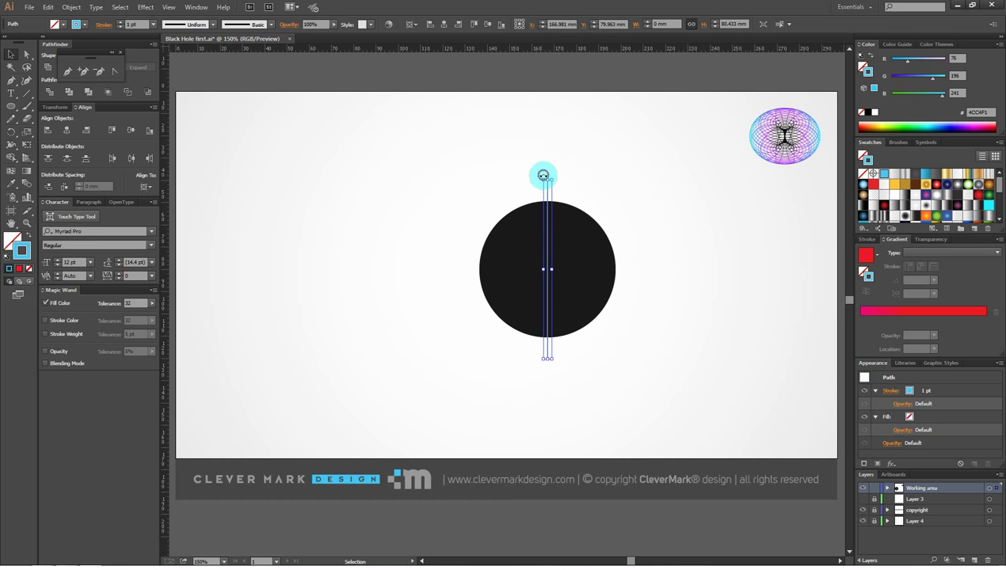
left_click_drag(542, 175, 433, 238)
left_click_drag(474, 193, 625, 332)
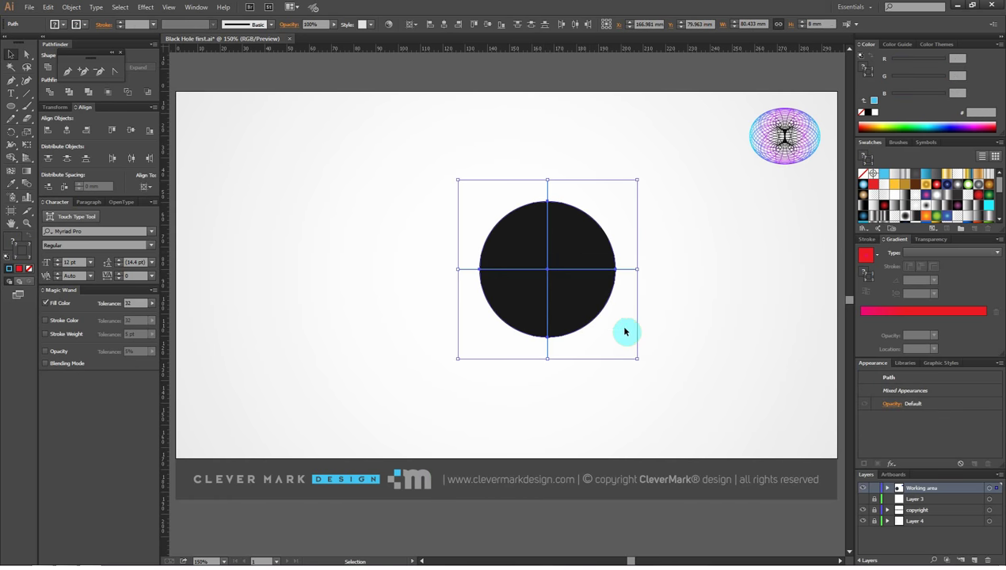
Rotate-copy the cross by 30° and repeat it with Ctrl+D to form twelve spokes
right_click(540, 238)
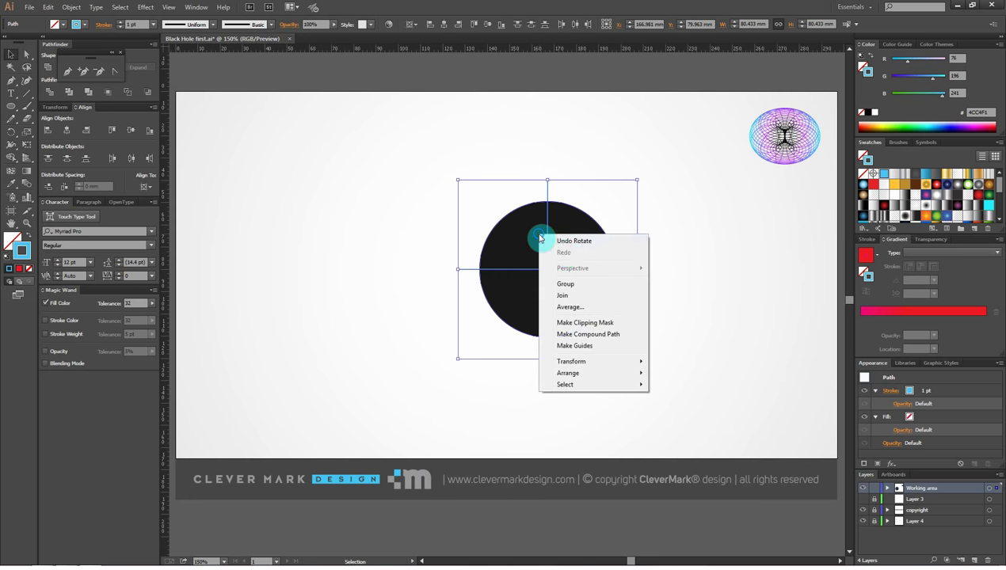
mouse_move(571, 361)
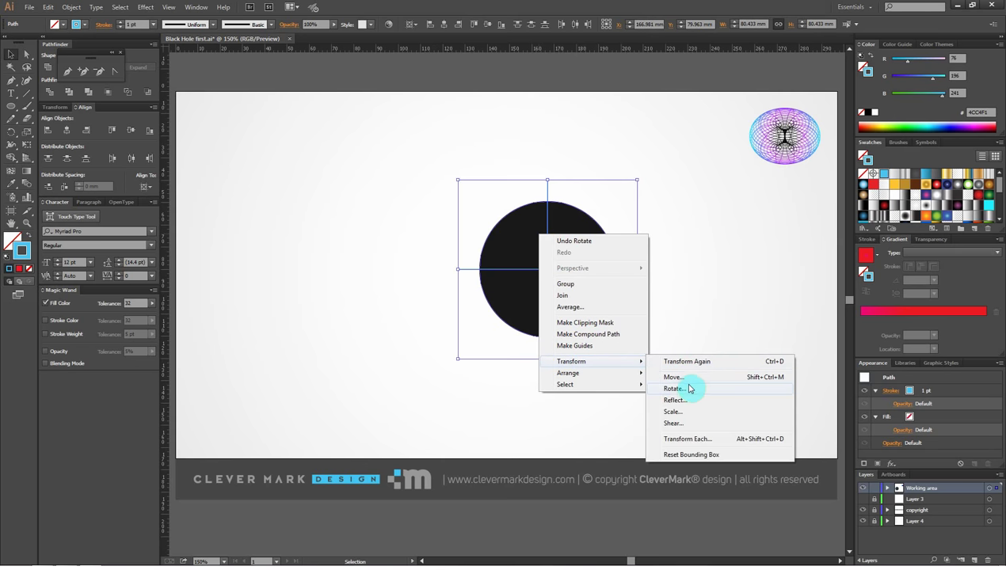
left_click(684, 390)
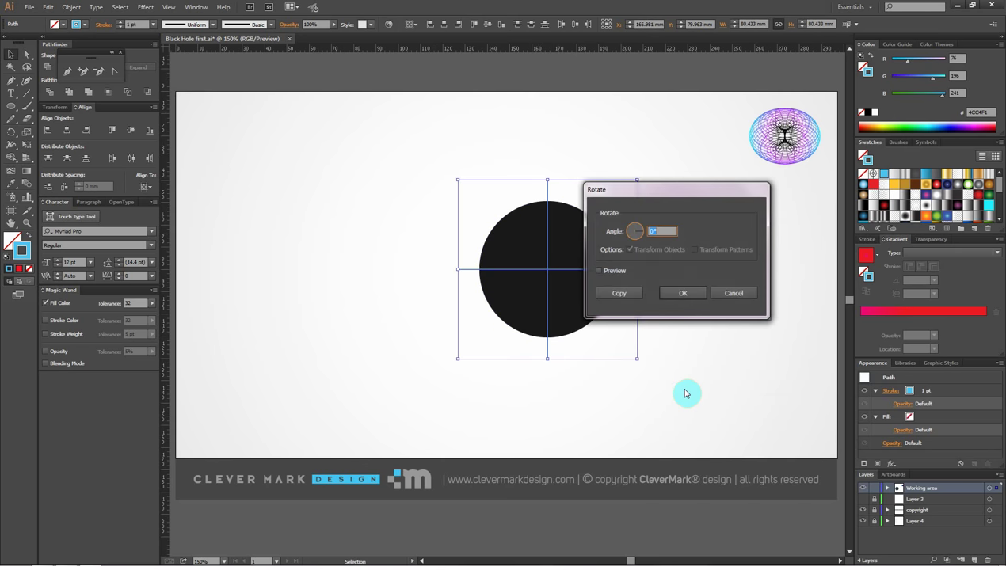
type("3")
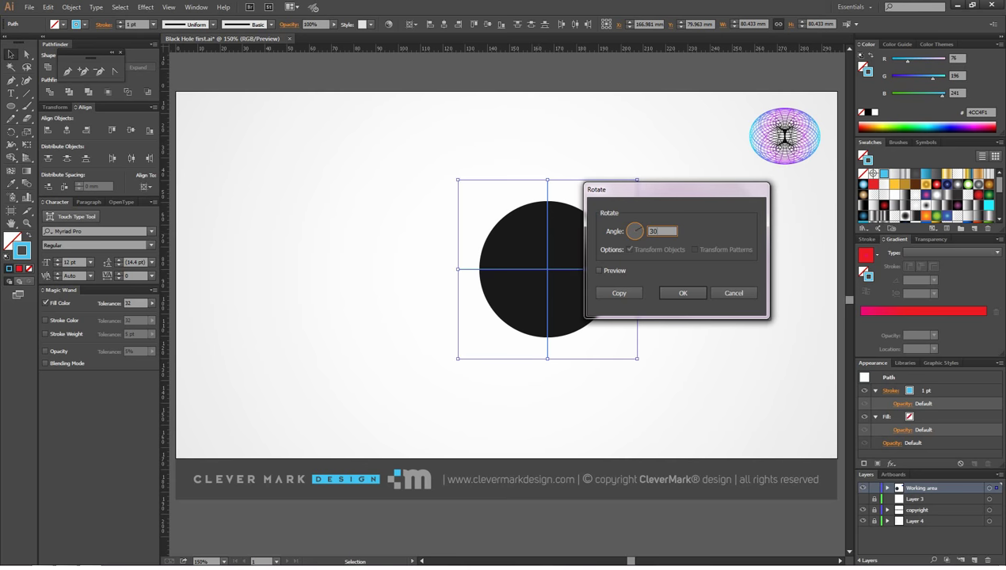
left_click(599, 270)
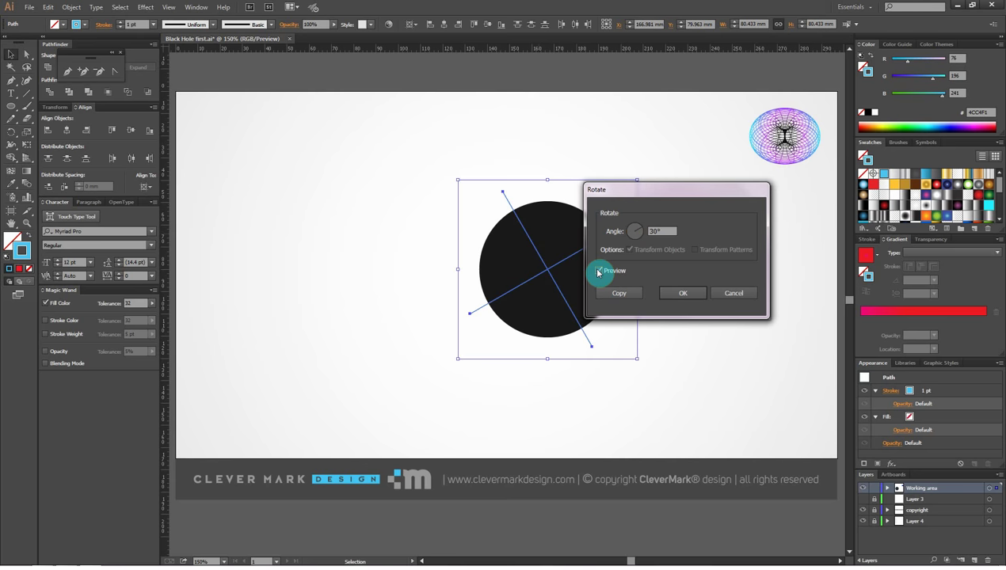
left_click(631, 294)
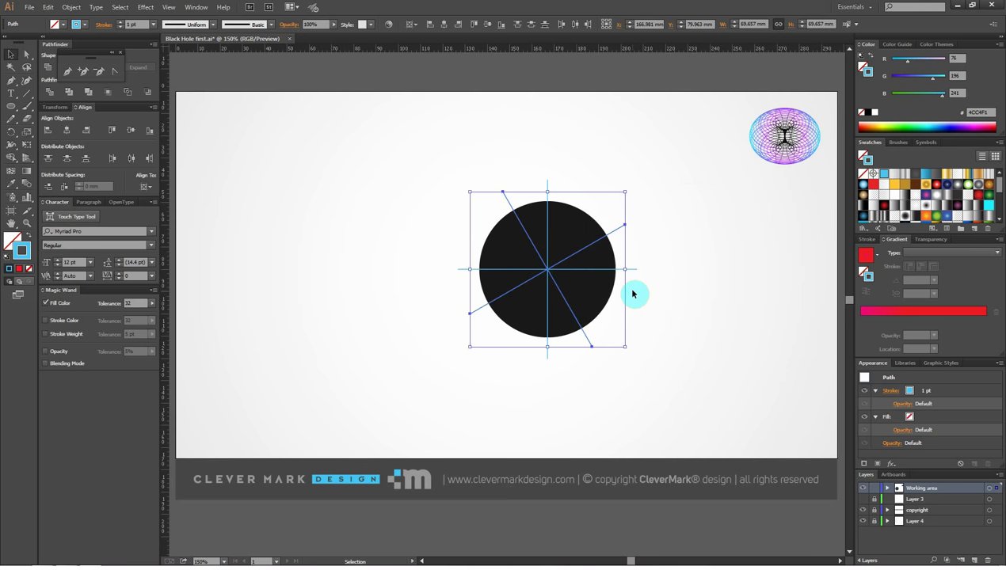
key("ctrl+d")
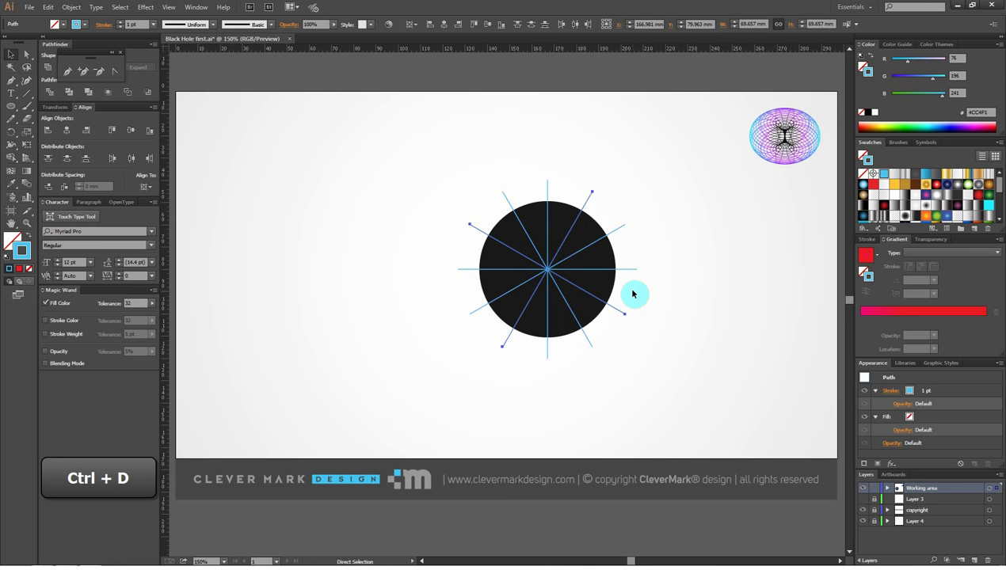
left_click(655, 259)
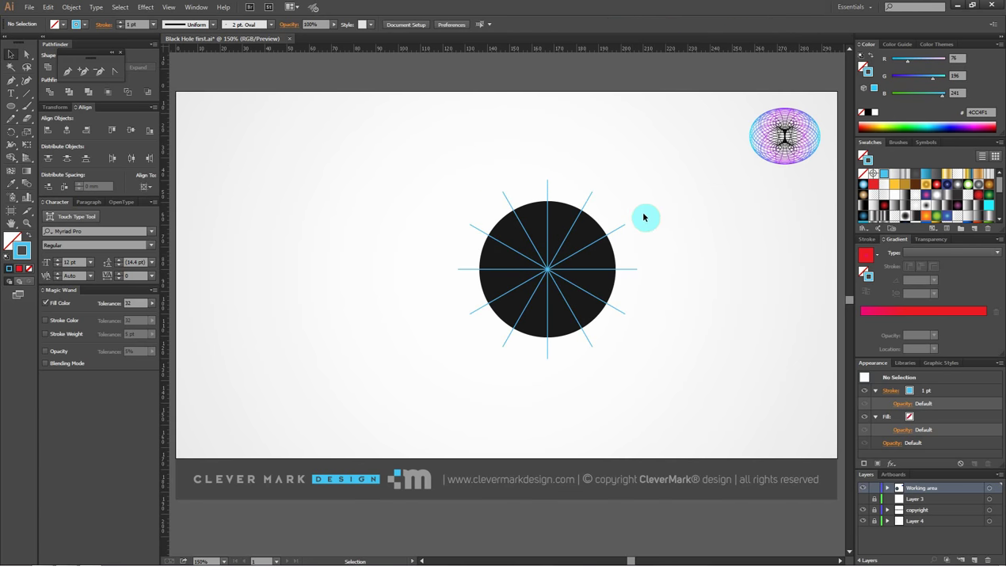
Add anchor points where the spokes cross the black circle's edge, then reselect the circle
left_click(563, 213)
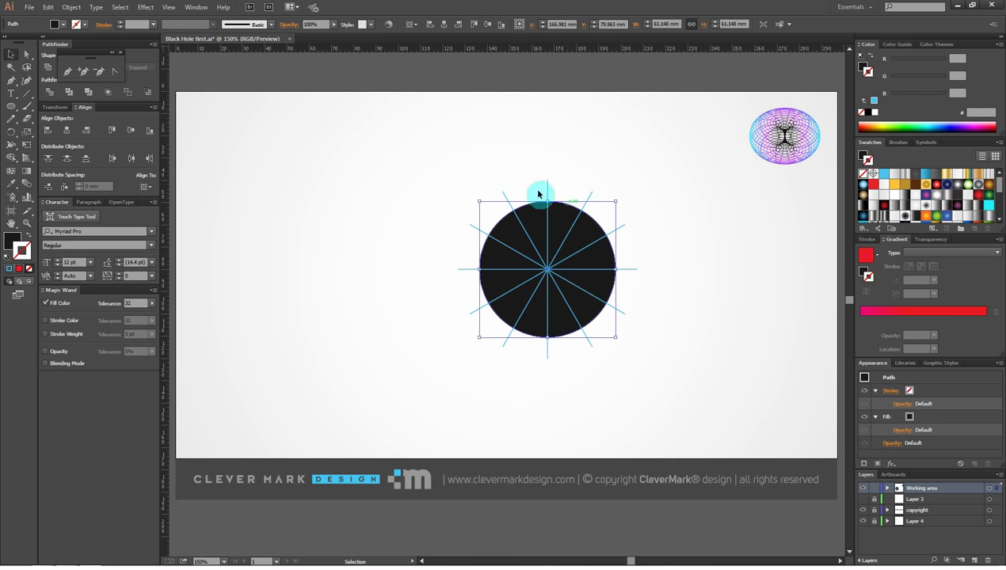
left_click(82, 74)
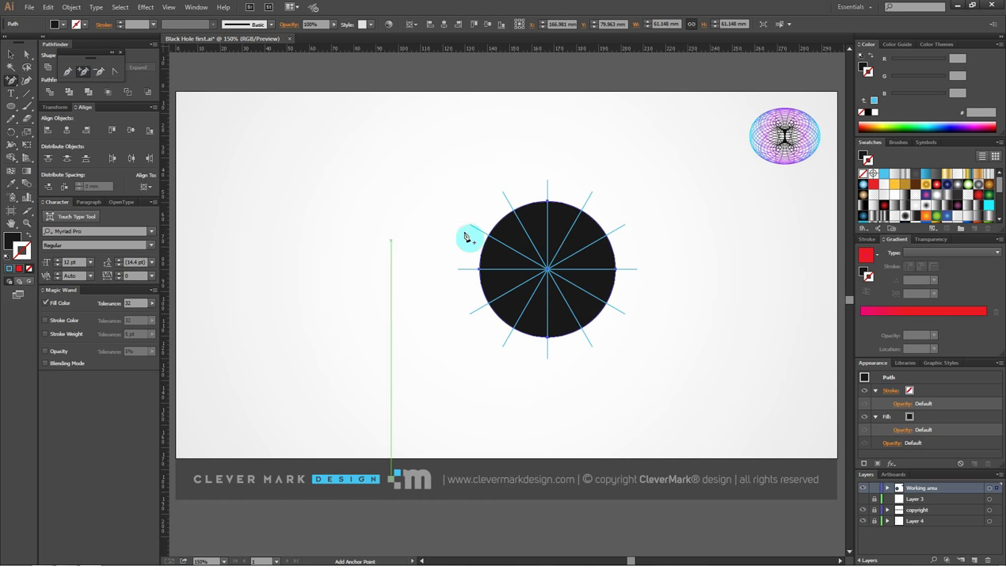
left_click(585, 213)
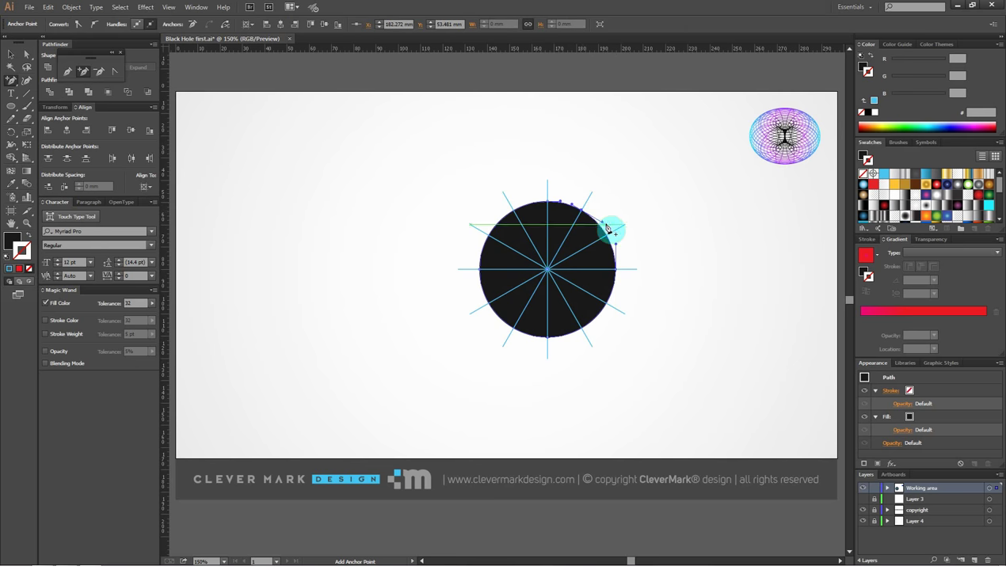
left_click(608, 238)
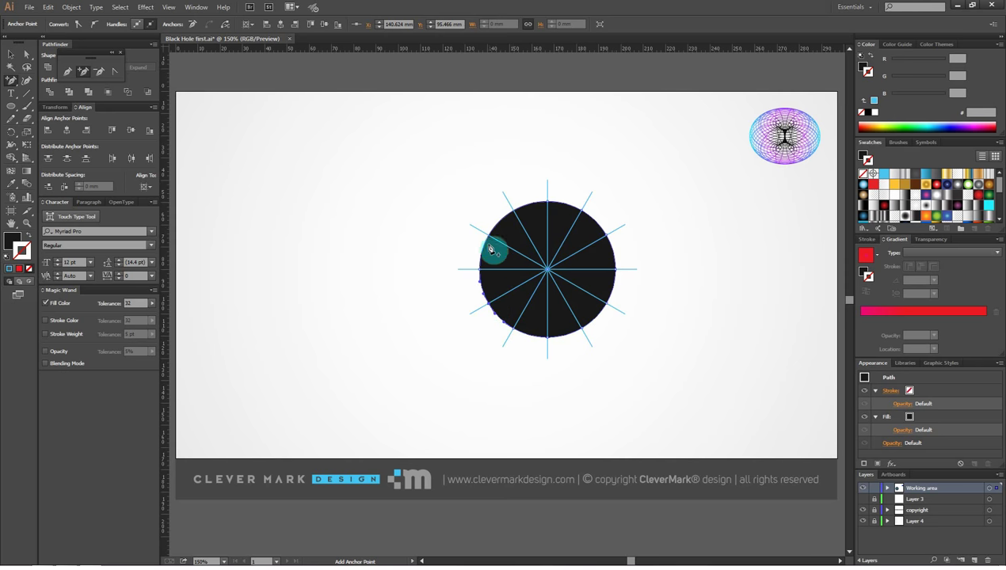
left_click(515, 213)
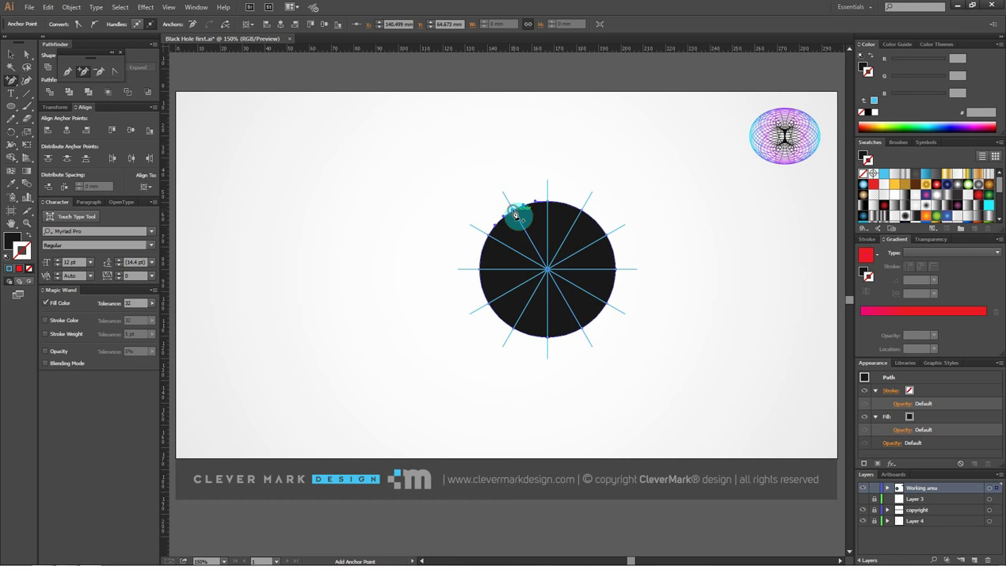
left_click(11, 54)
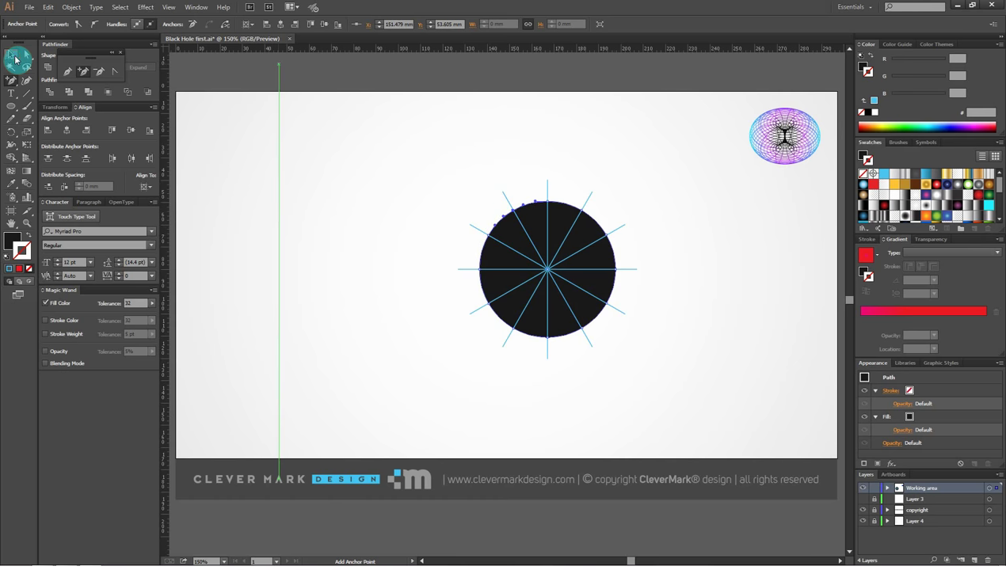
left_click(298, 156)
left_click(527, 215)
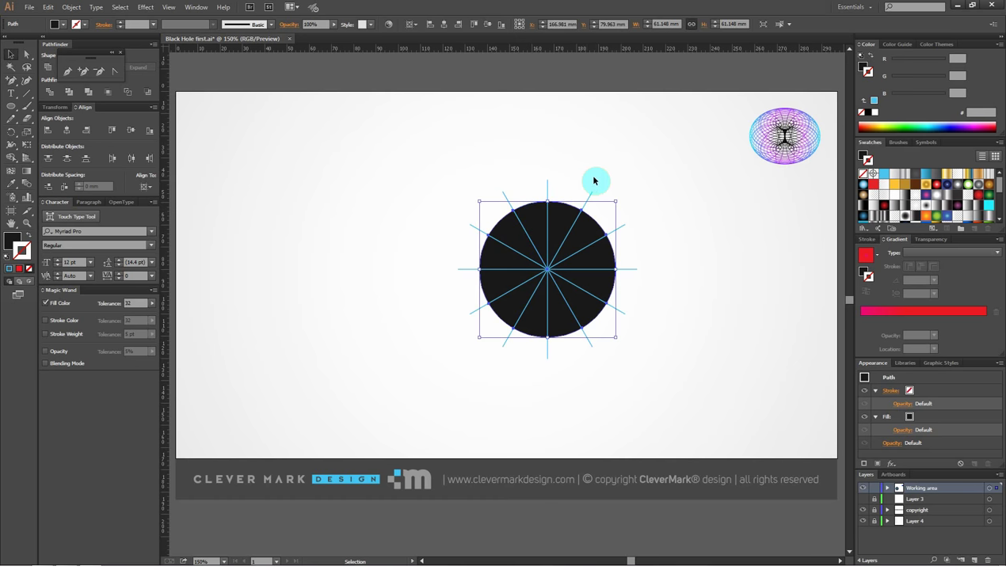
Delete the light-blue spoke lines and select the black circle with its fill active
left_click_drag(621, 175, 449, 370)
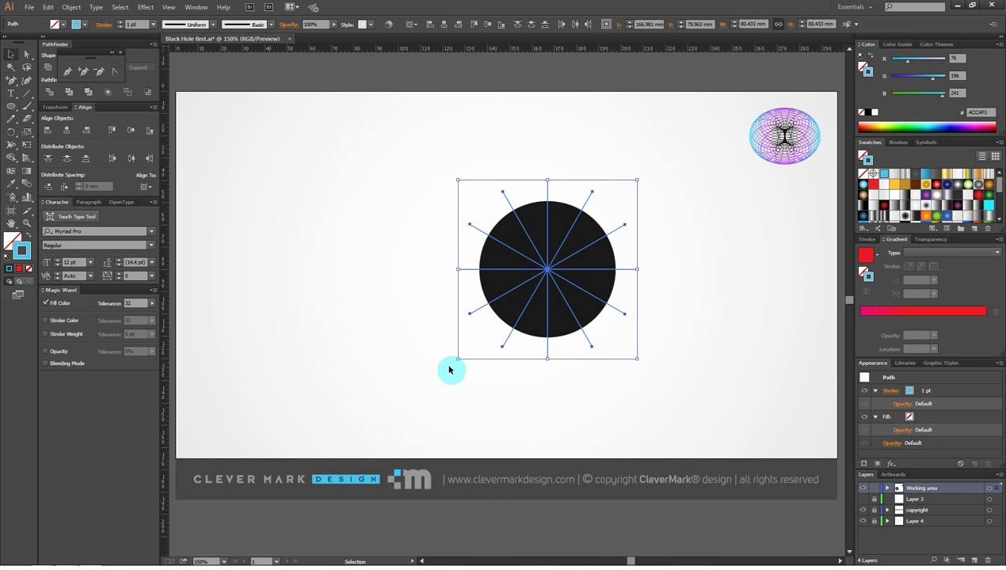
key("Delete")
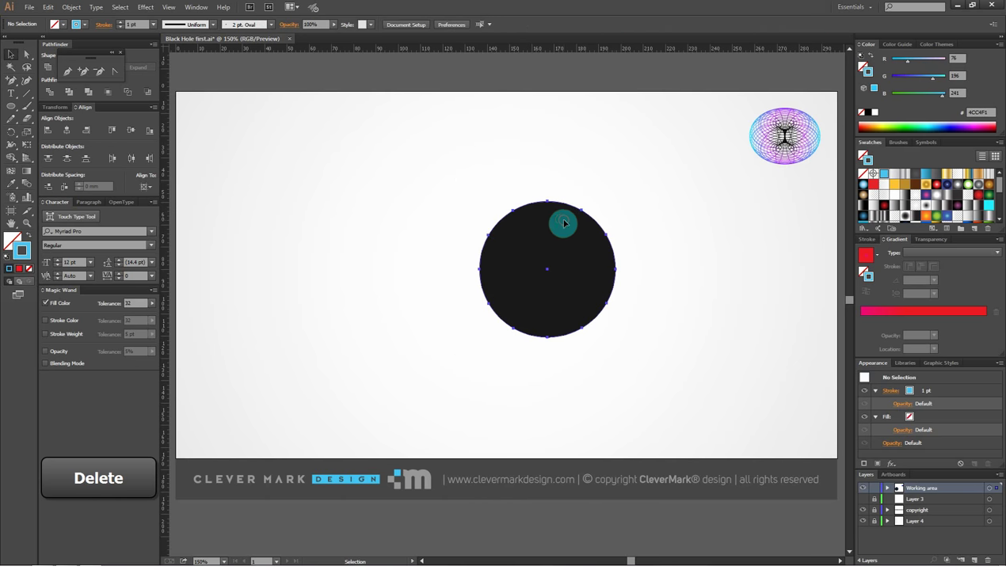
left_click(562, 224)
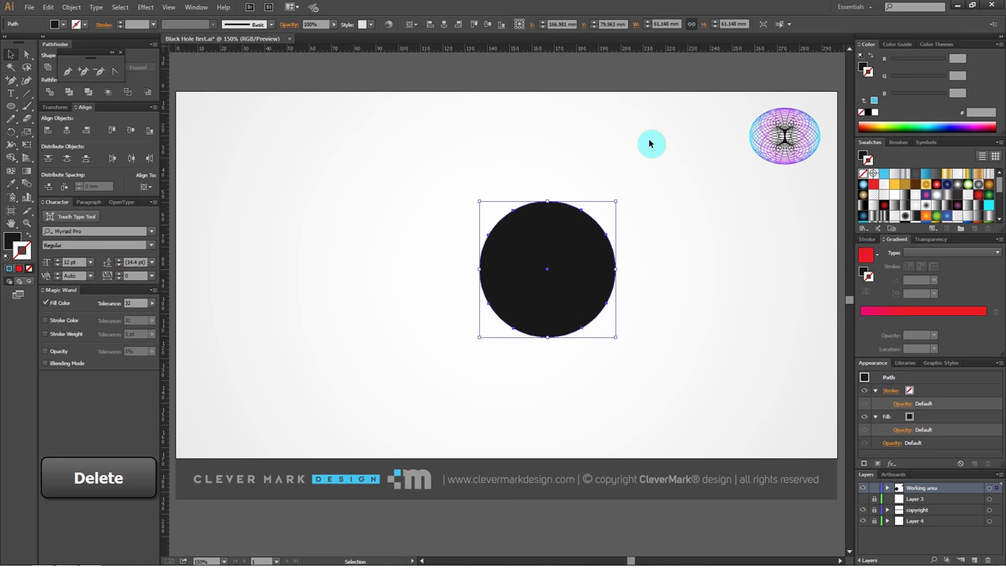
left_click(12, 239)
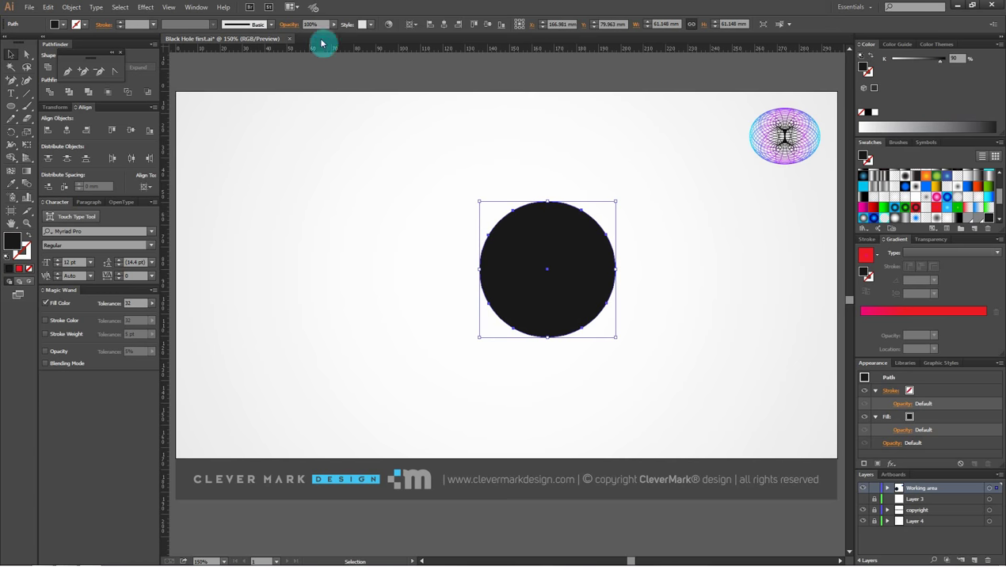
left_click(152, 9)
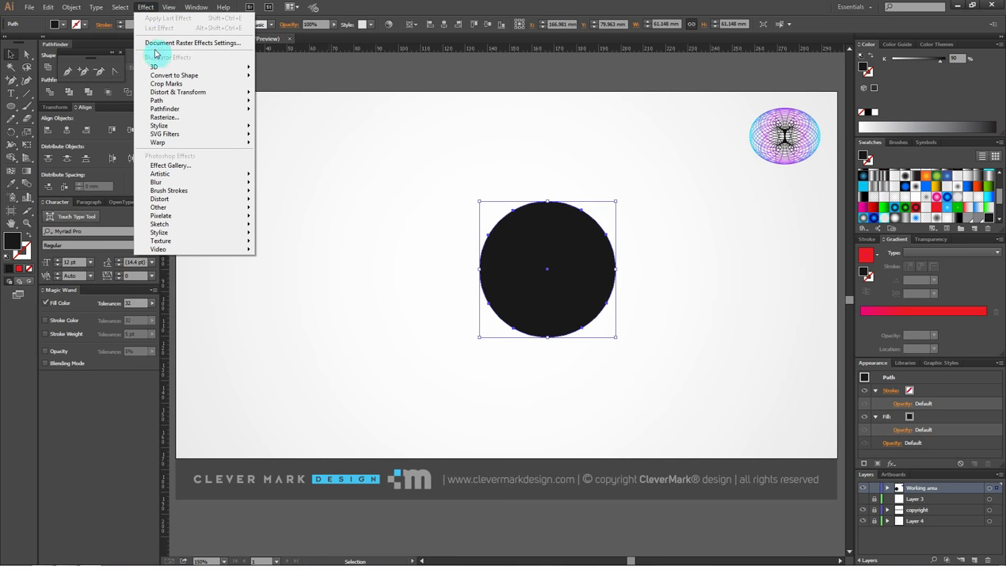
mouse_move(158, 66)
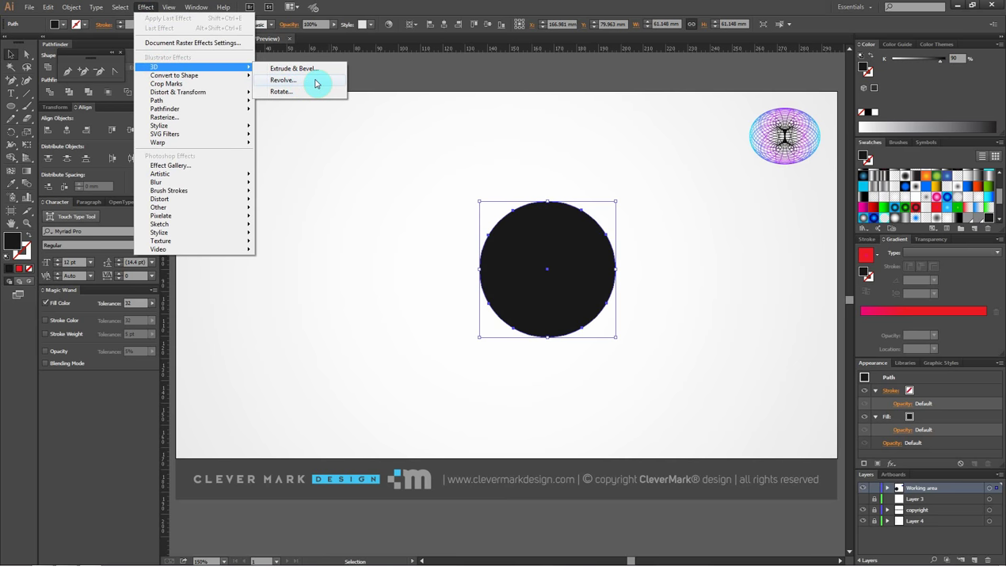
Apply a 3D Revolve to the circle with Front position and Preview on
left_click(316, 81)
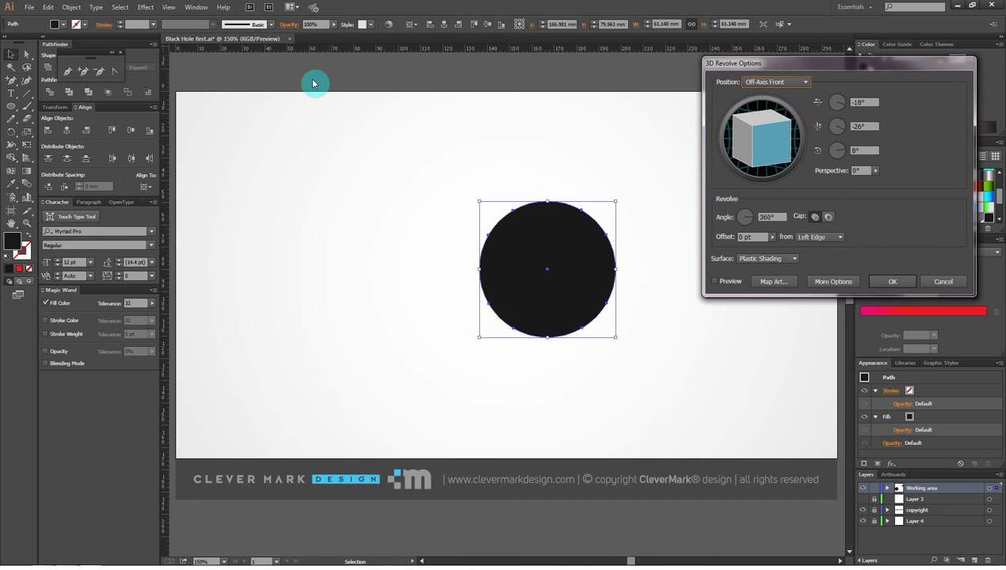
left_click(801, 82)
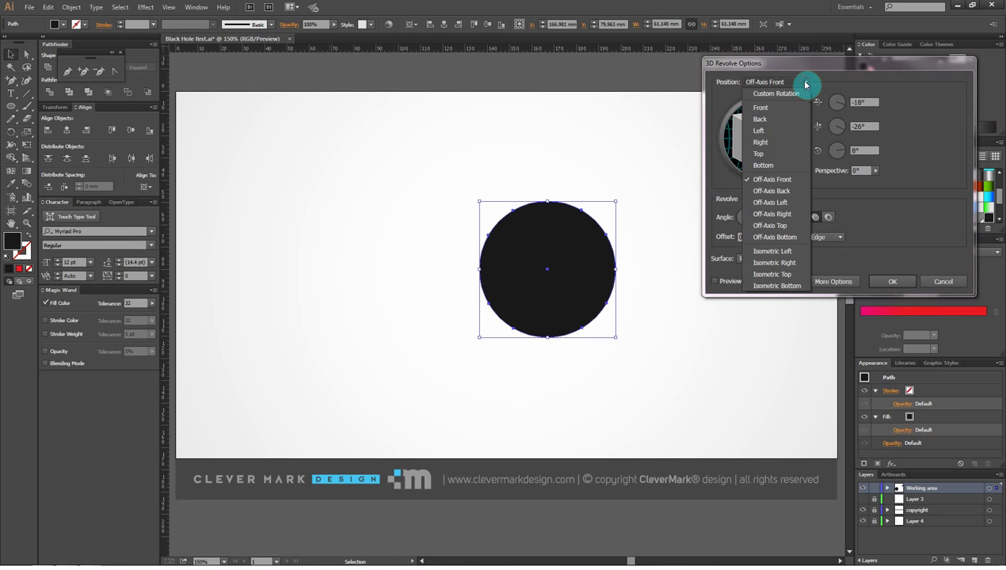
left_click(767, 111)
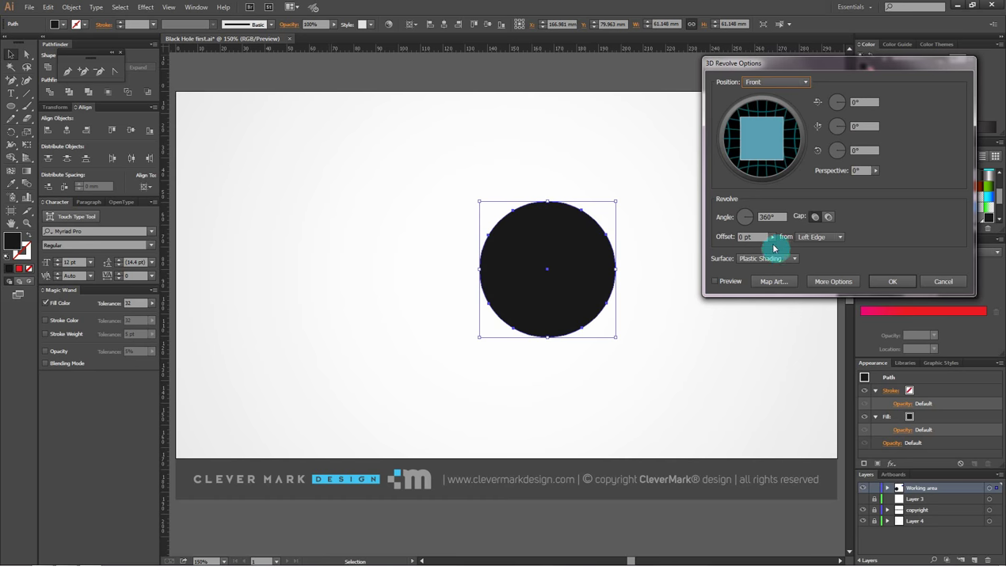
left_click(795, 260)
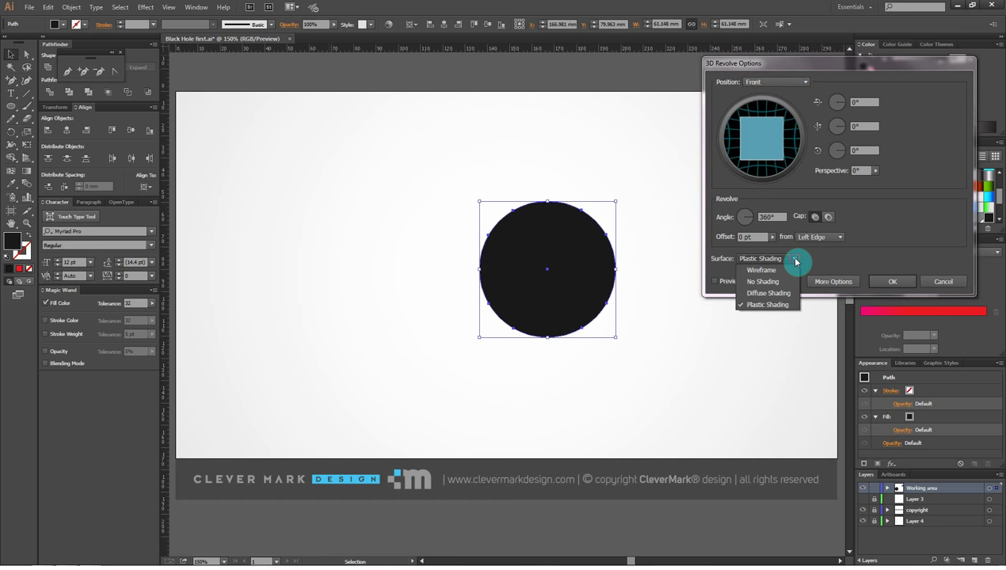
left_click(795, 260)
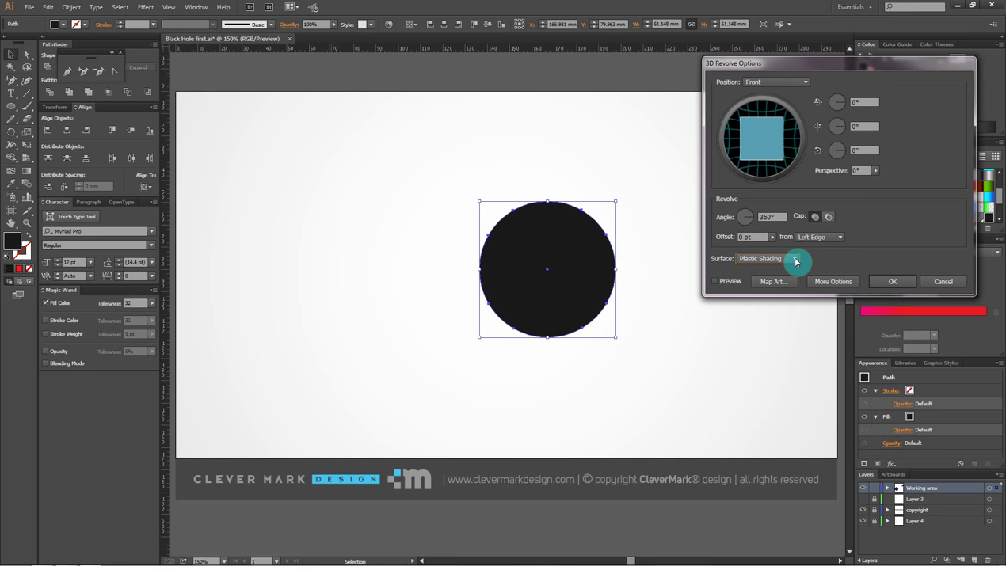
left_click(716, 281)
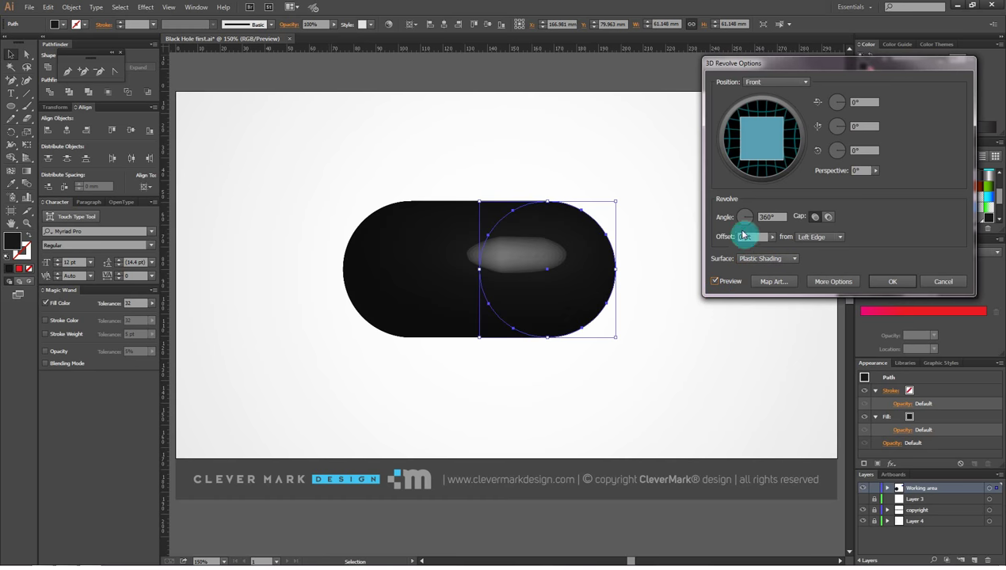
Set the revolve to a Wireframe surface tilted to -32°, -11°, 7° and apply it
left_click_drag(758, 118, 758, 133)
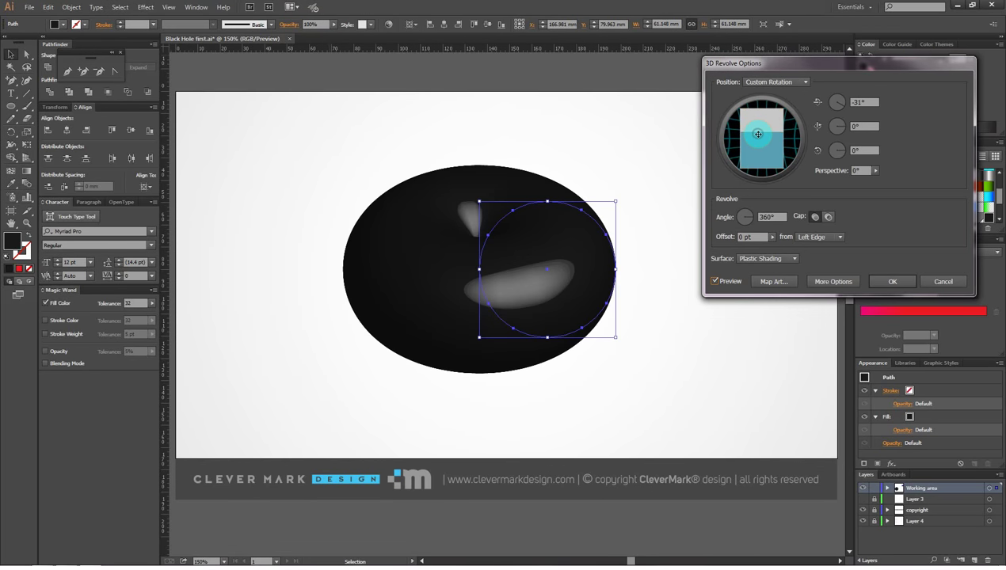
left_click(760, 259)
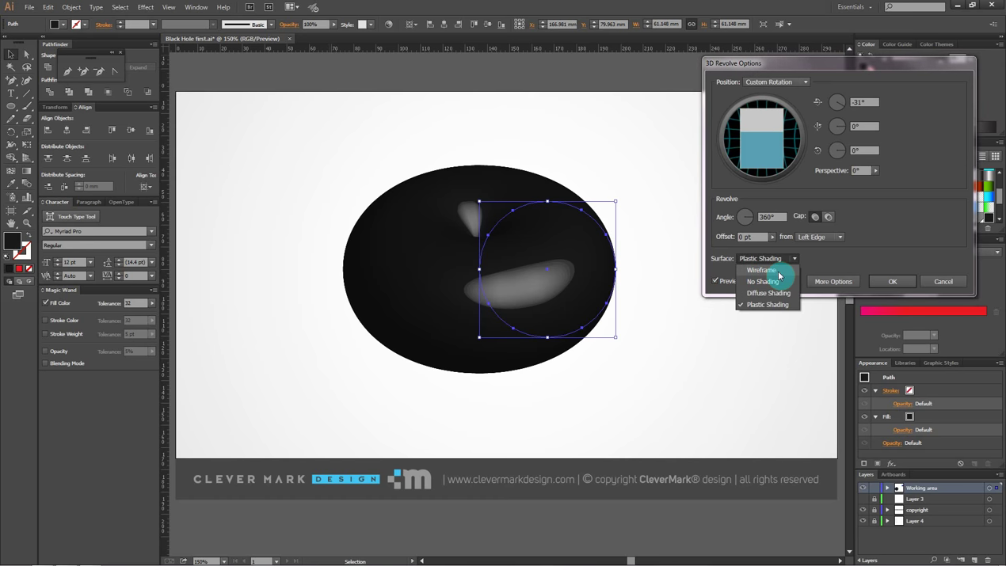
left_click(766, 270)
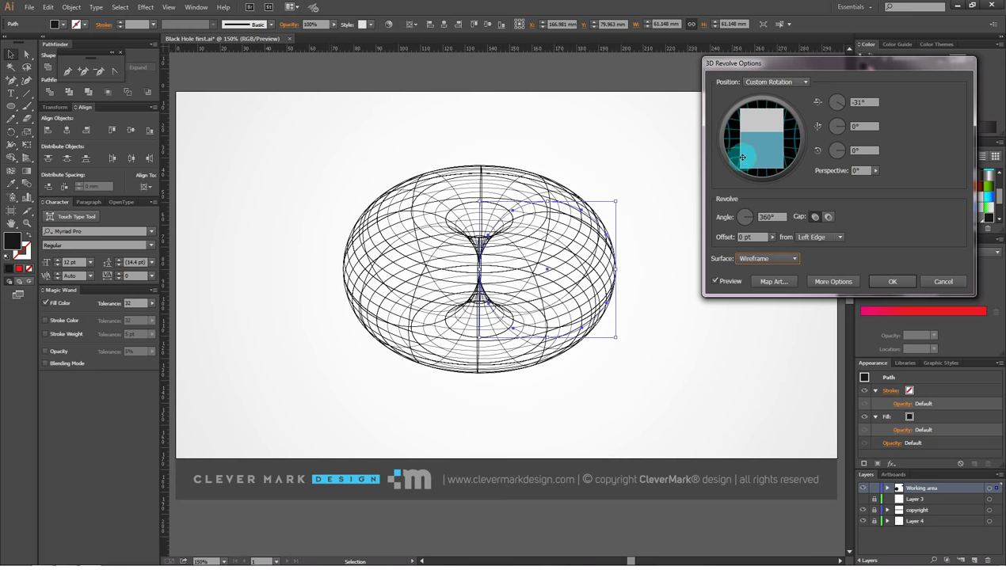
left_click_drag(740, 148, 746, 149)
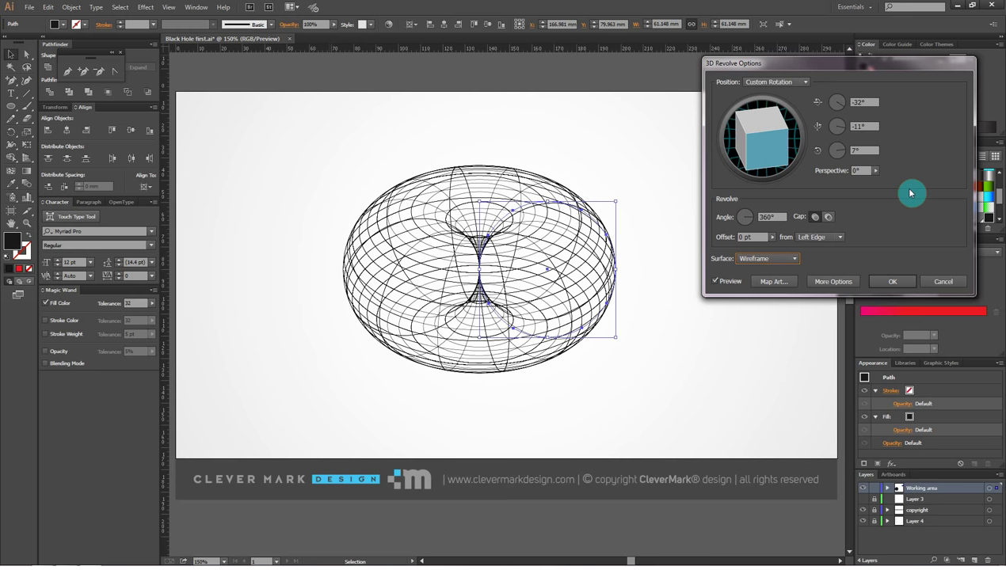
left_click(885, 288)
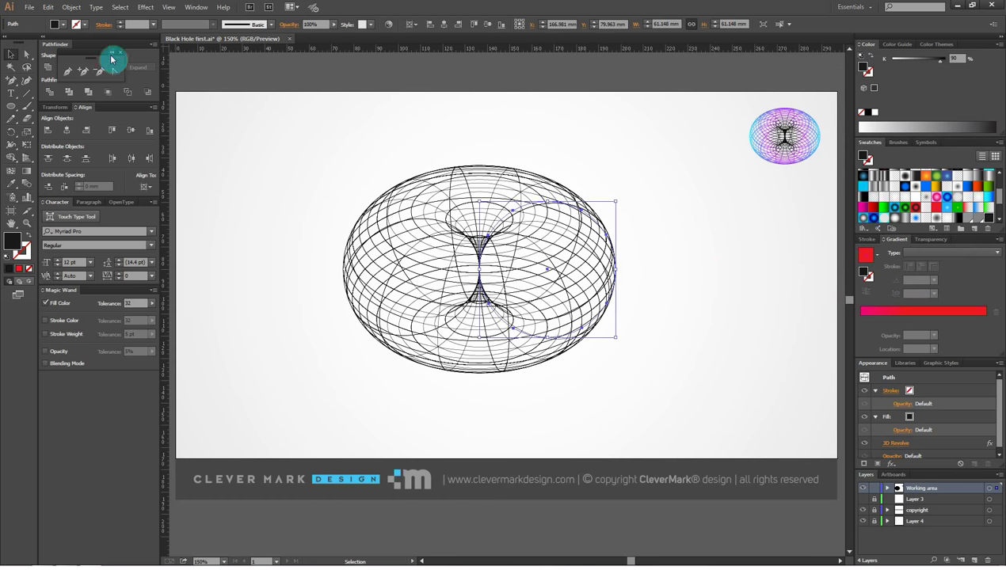
left_click(72, 8)
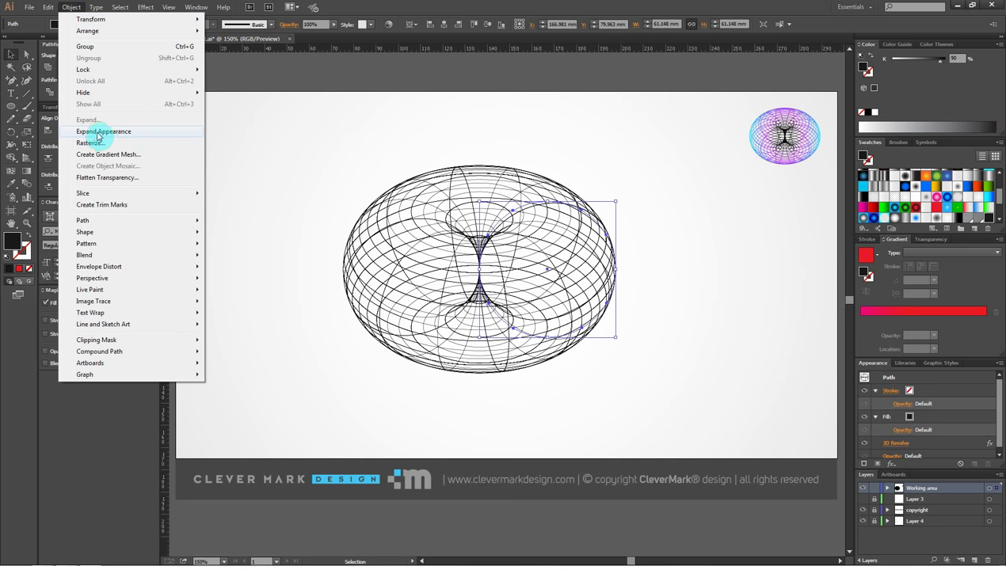
Expand the torus appearance, ungroup it twice and release its clipping mask
left_click(128, 136)
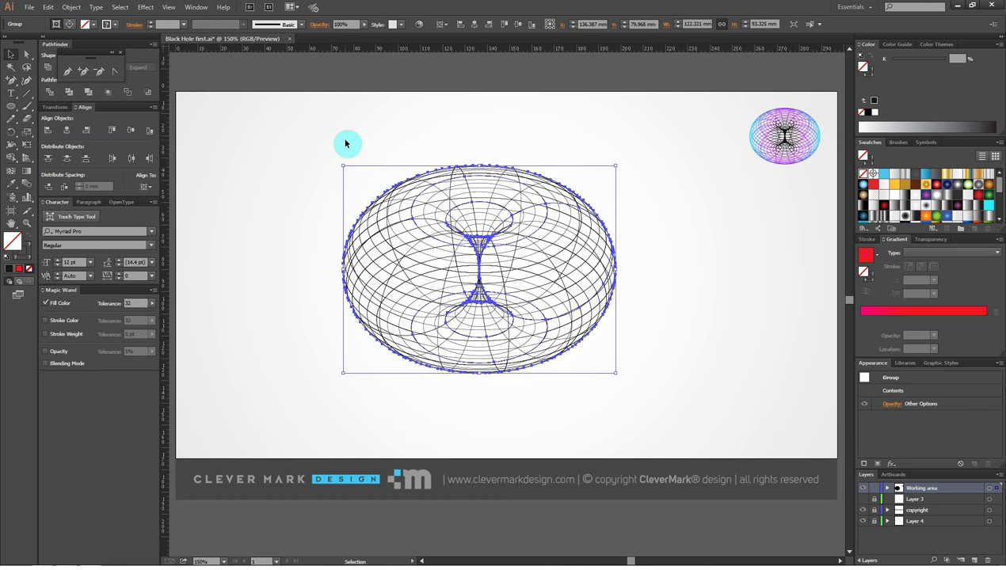
right_click(460, 198)
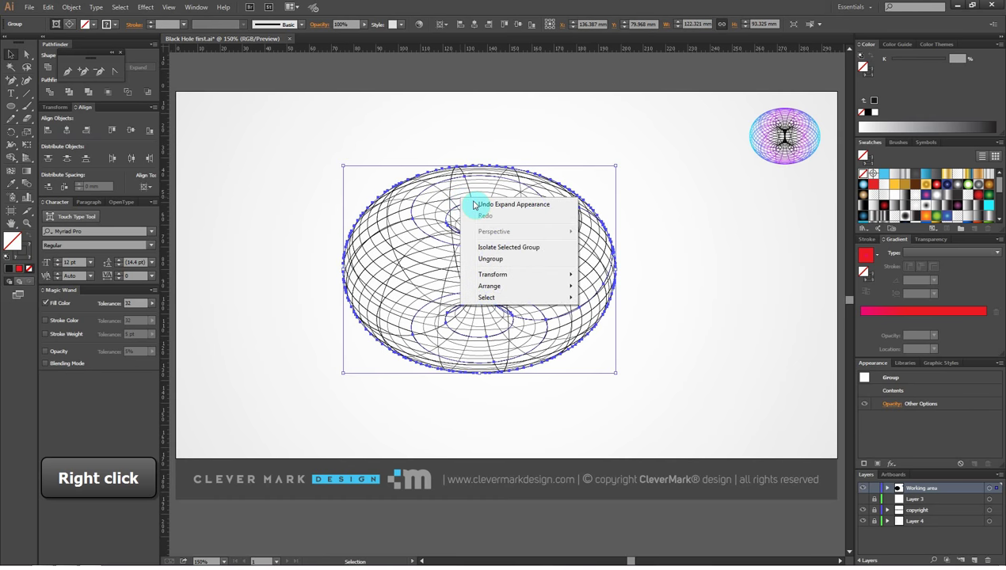
left_click(491, 259)
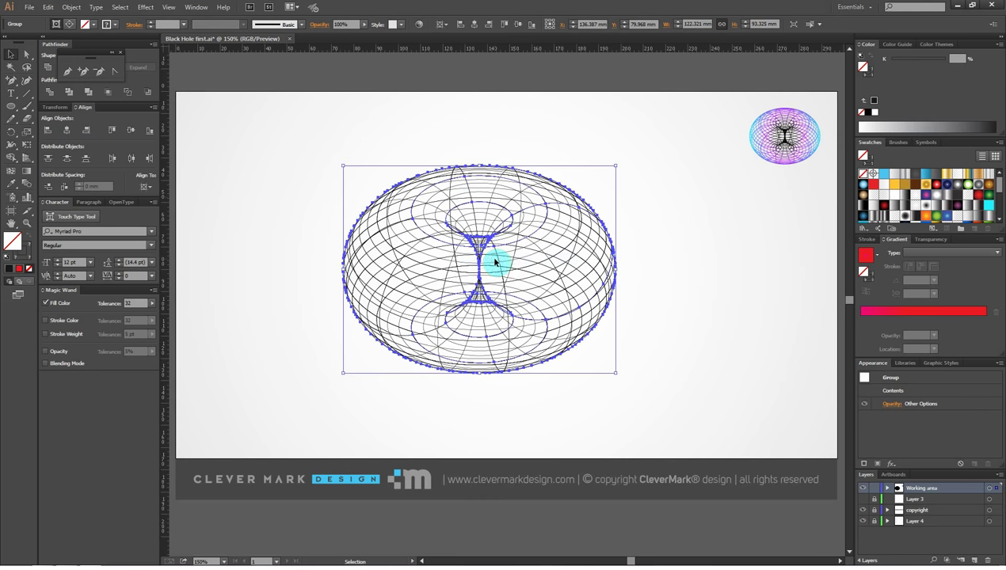
right_click(481, 192)
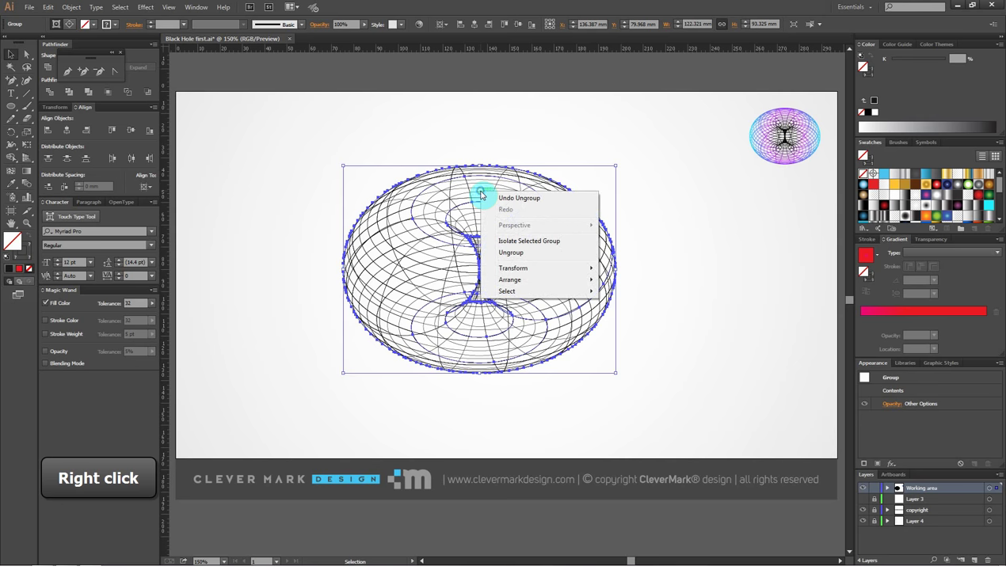
left_click(511, 252)
right_click(477, 197)
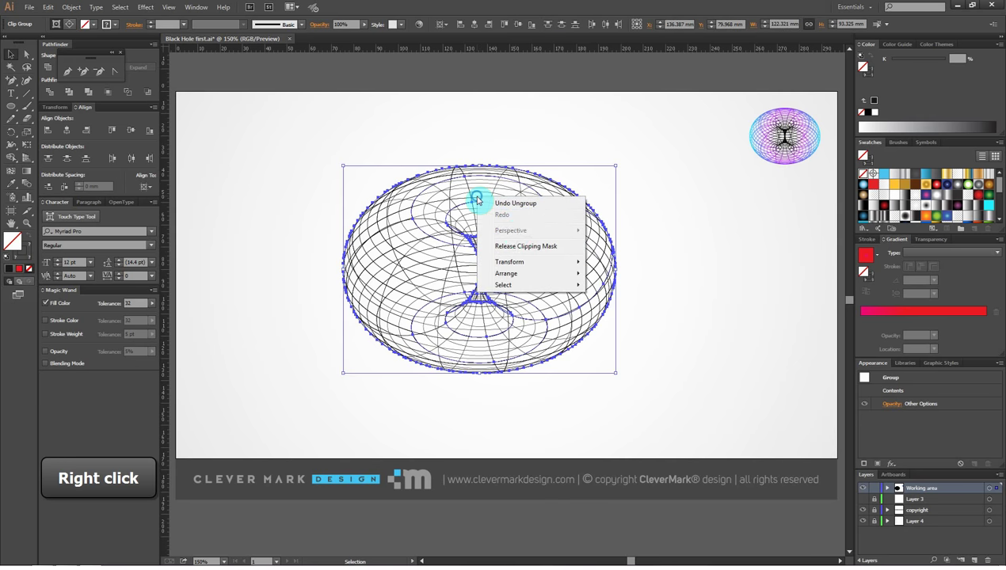
left_click(516, 247)
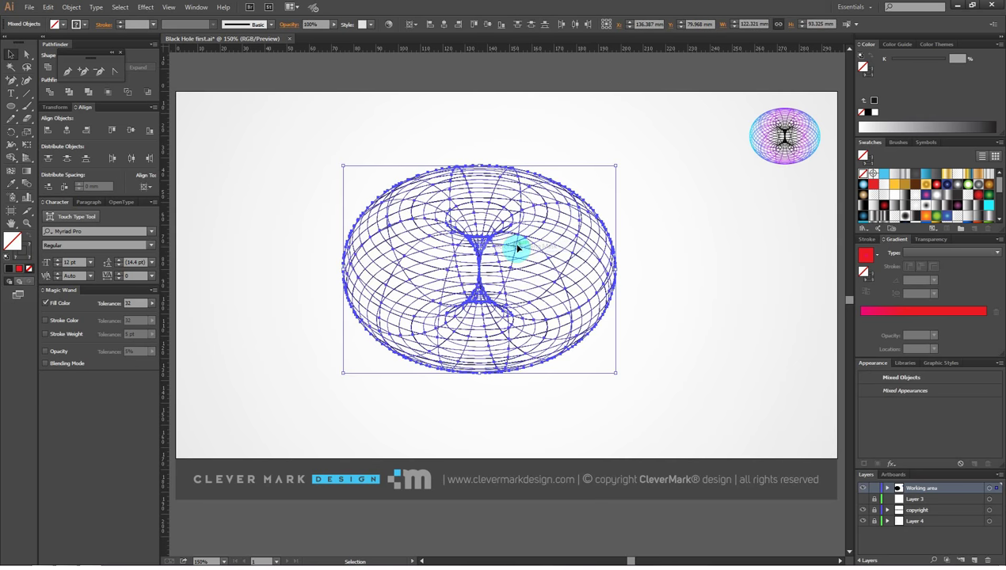
left_click(616, 152)
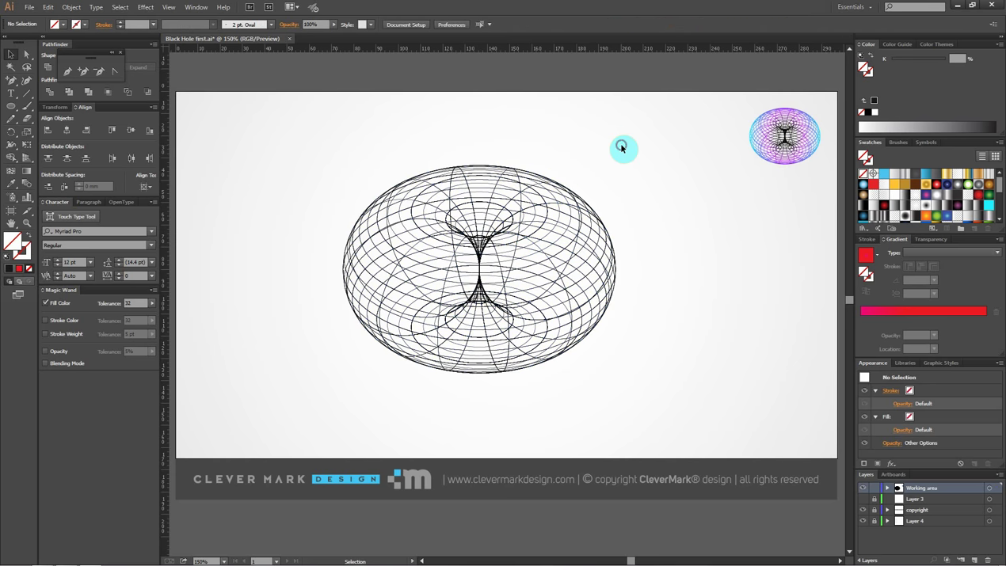
Give all the torus paths a near-black 90% K stroke
mouse_move(649, 135)
left_mouse_down()
mouse_move(312, 400)
mouse_move(280, 402)
left_mouse_up()
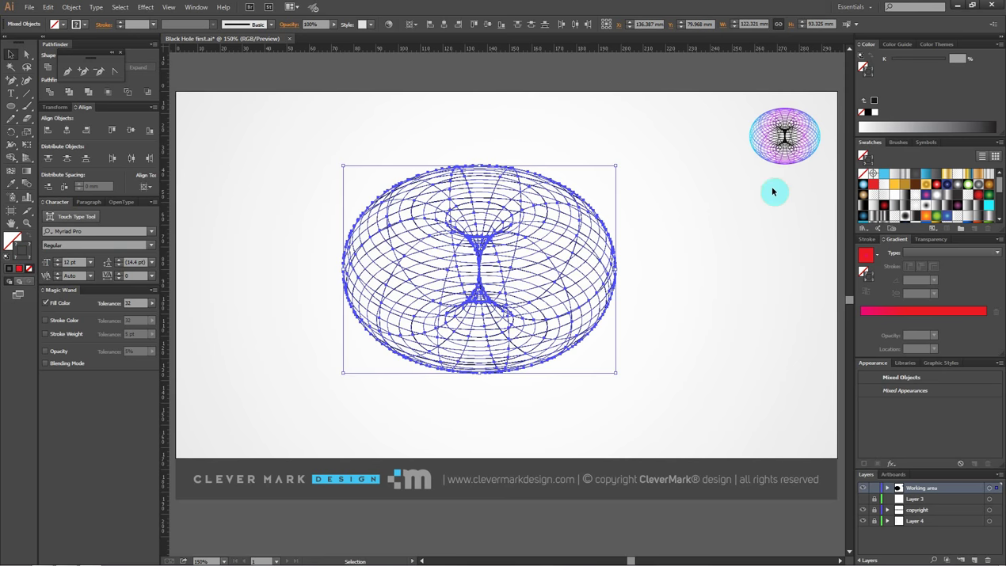
scroll(895, 204, "down", 3)
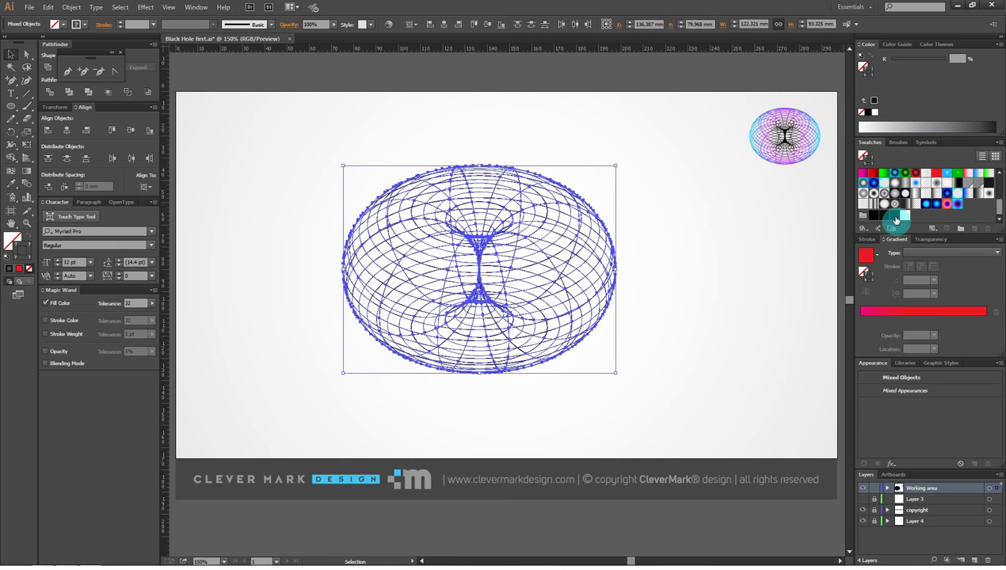
left_click(895, 217)
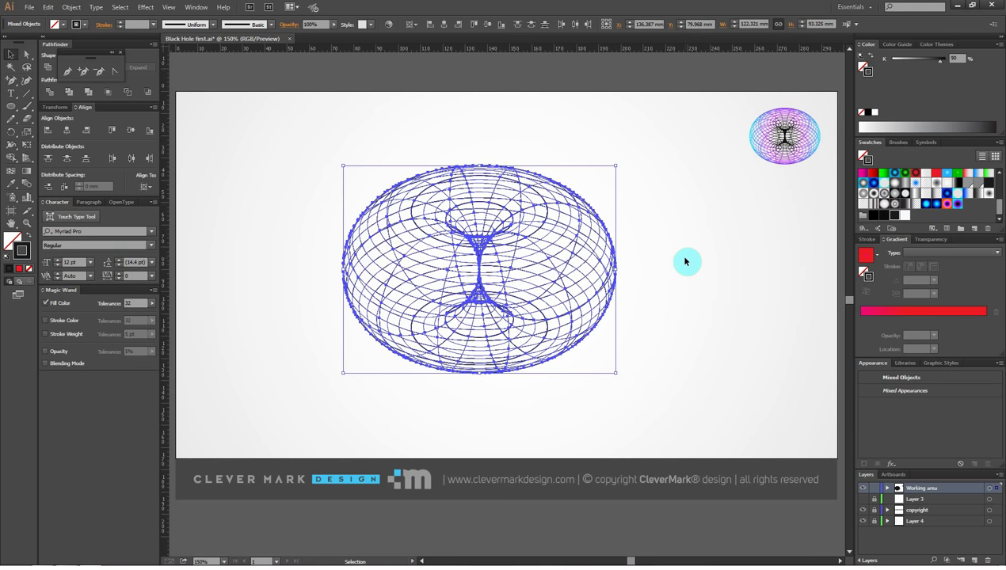
left_click(753, 246)
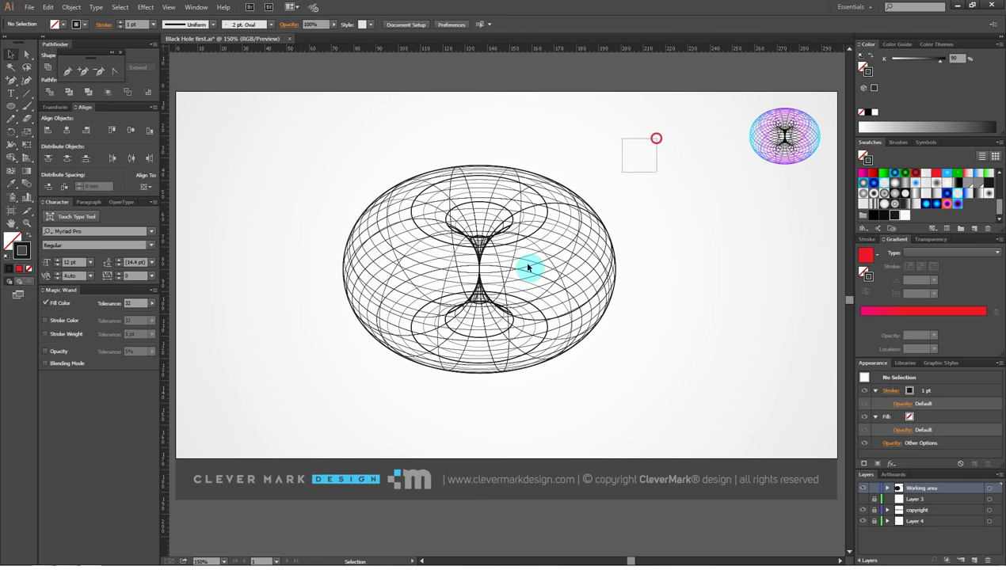
Set the torus stroke weight to 1 pt in the Stroke panel
left_click_drag(527, 268, 272, 408)
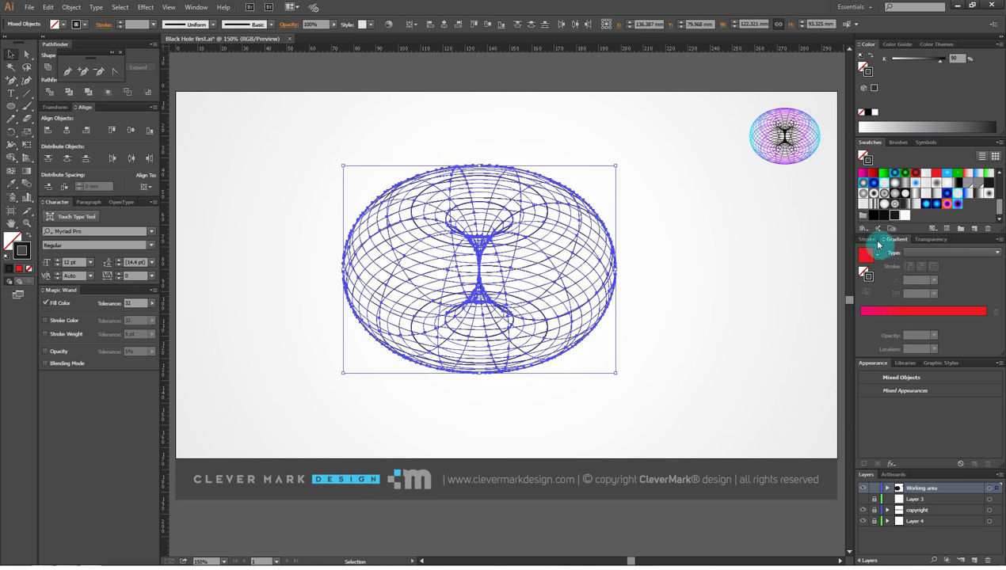
left_click(867, 239)
left_click(930, 251)
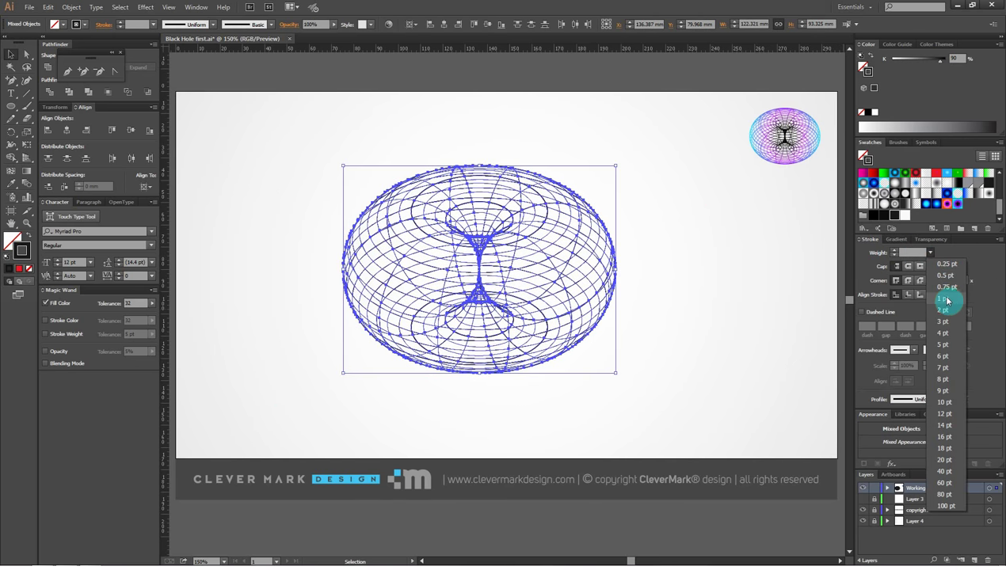
left_click(943, 299)
left_click(696, 267)
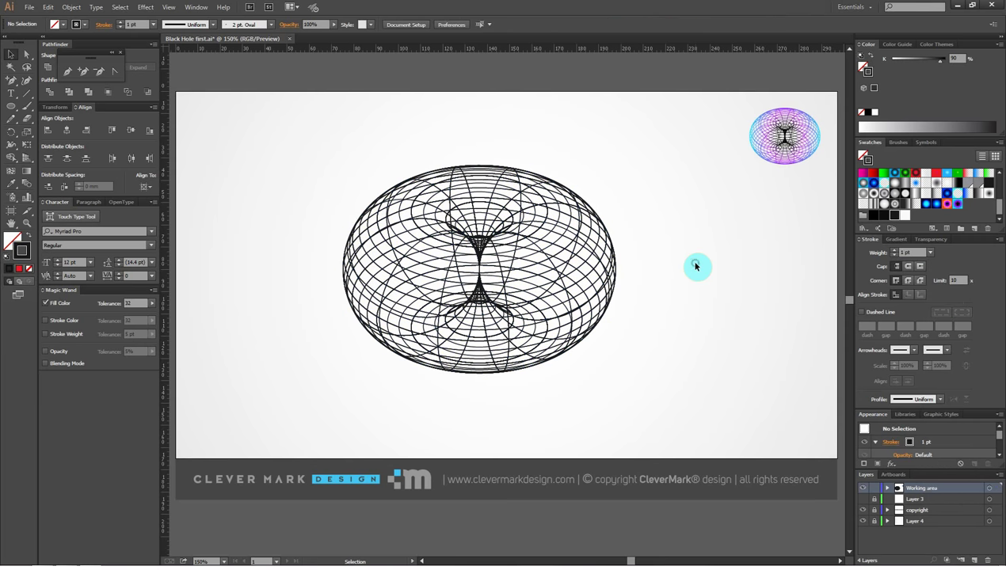
left_click_drag(649, 146, 242, 406)
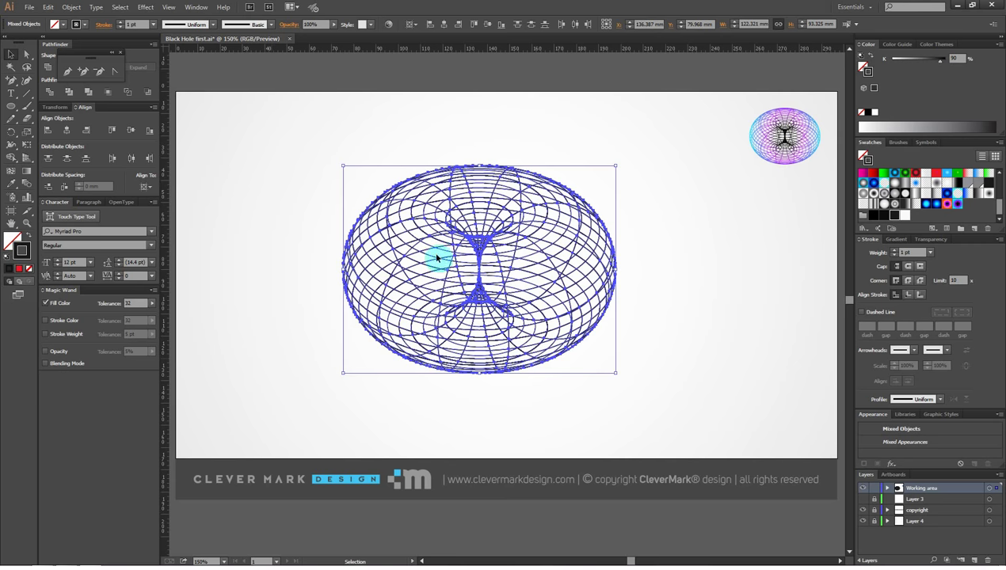
Expand the torus wireframe's fill and stroke into outline shapes, then reselect the expanded group
left_click(71, 7)
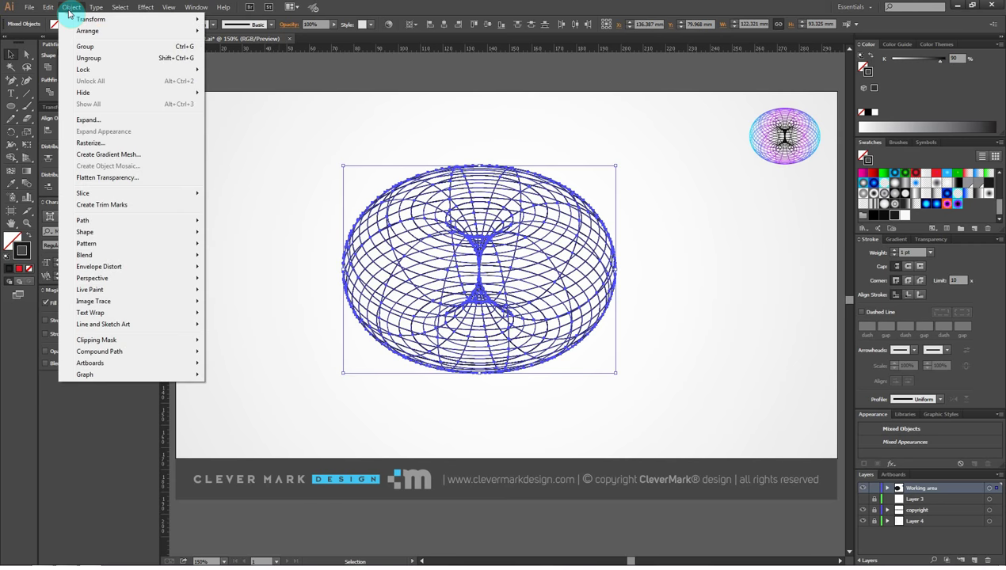
left_click(97, 123)
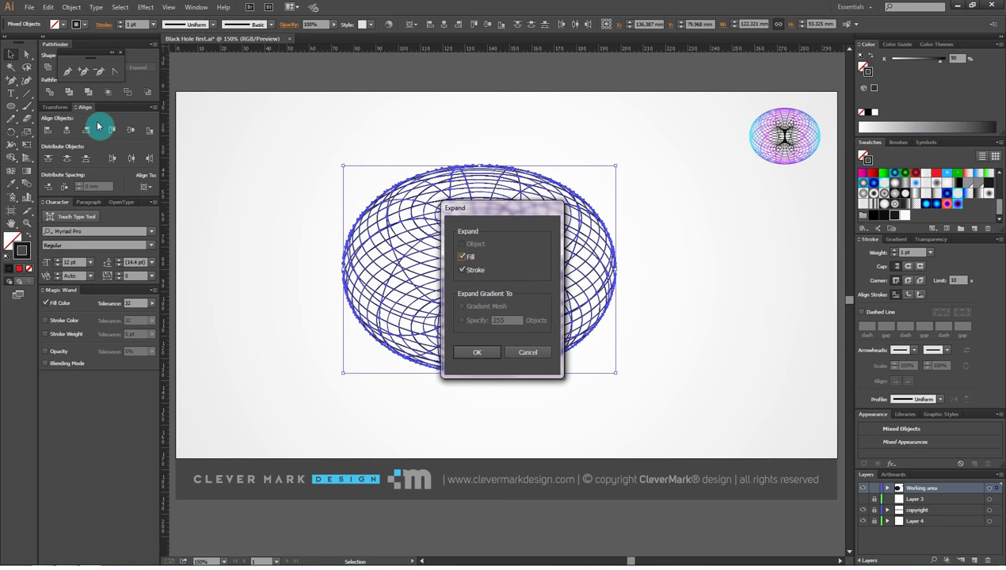
left_click(477, 353)
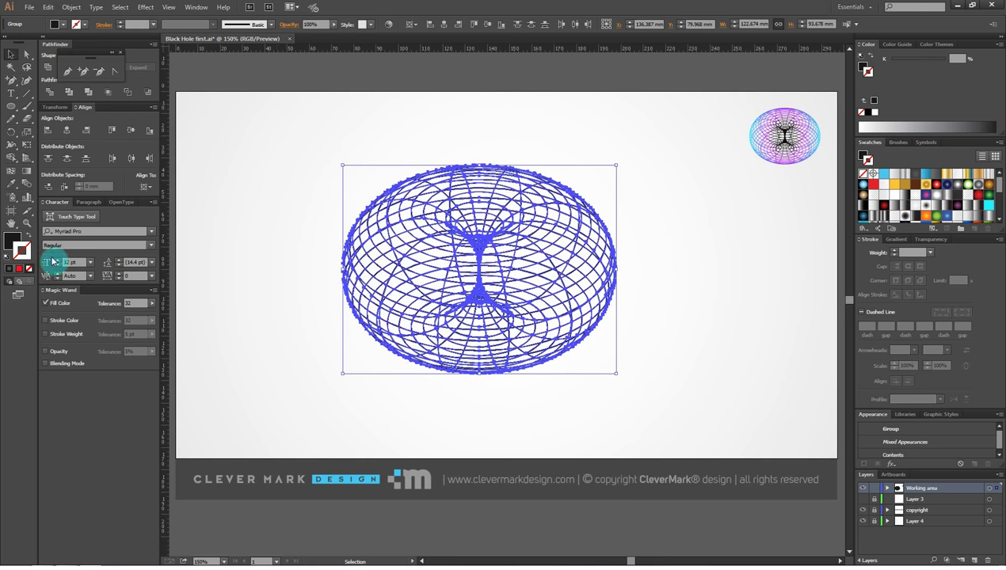
left_click_drag(301, 141, 649, 392)
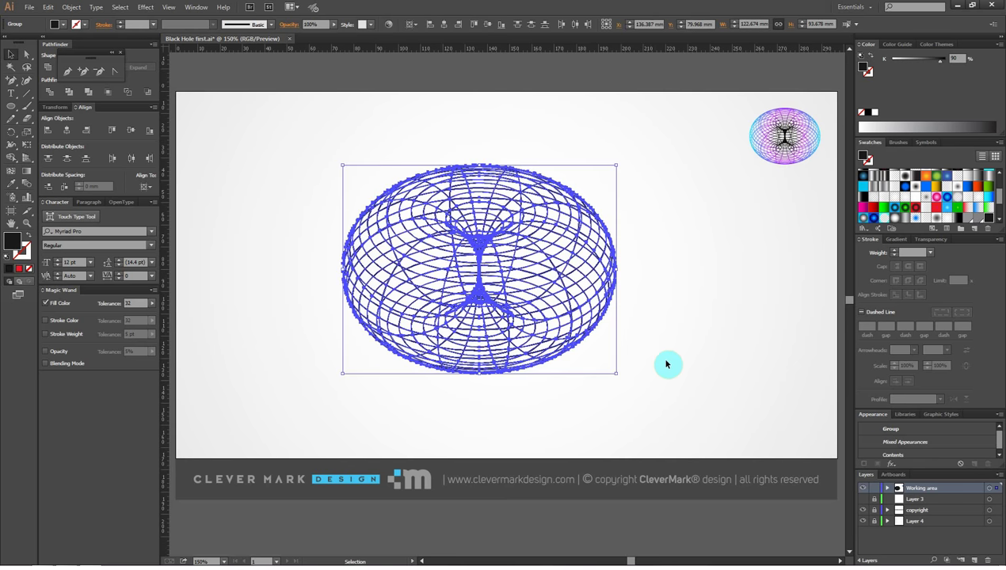
scroll(929, 206, "down", 3)
scroll(929, 206, "down", 2)
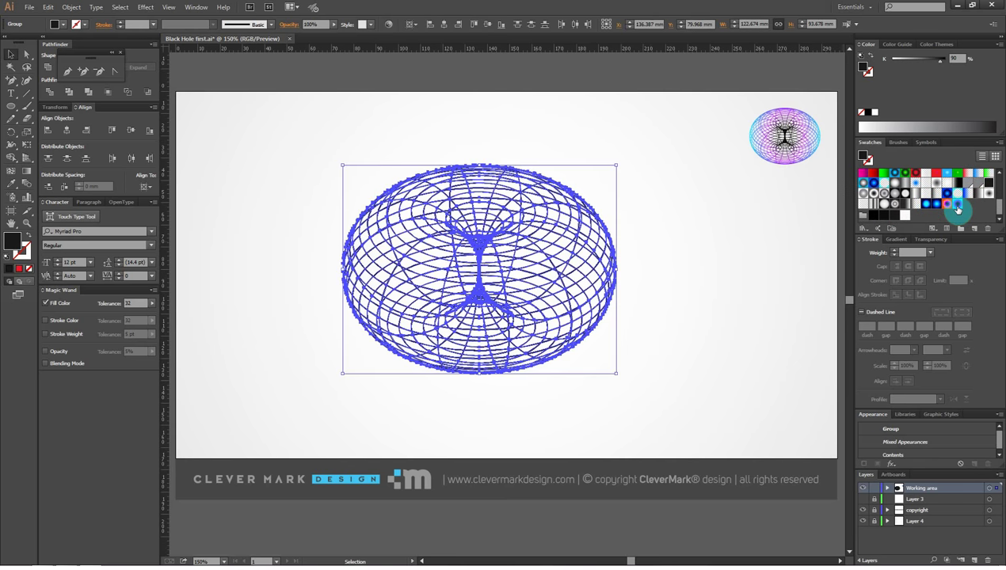
Apply the cyan-purple gradient swatch to the torus and reselect the whole group
left_click(957, 208)
left_click(730, 242)
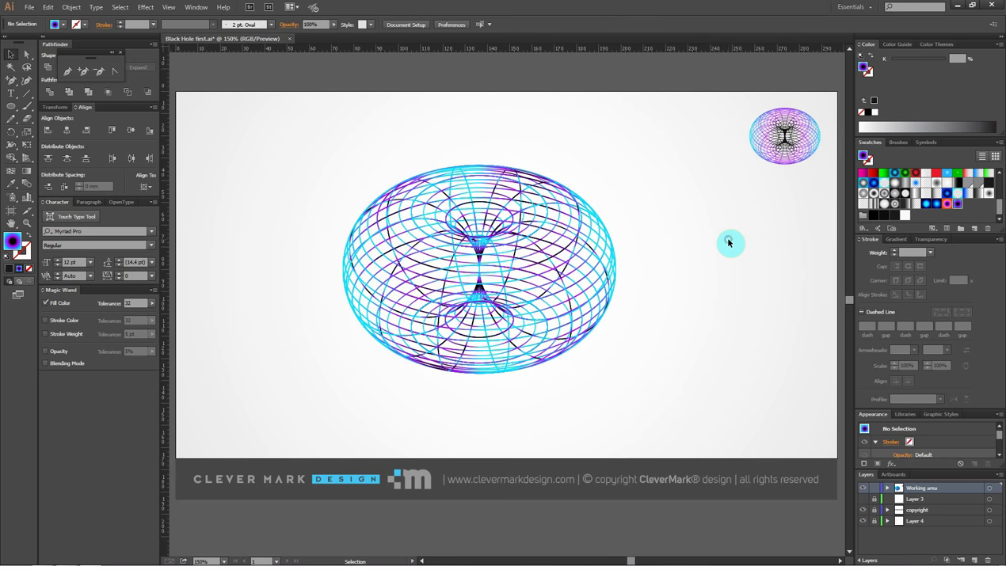
left_click_drag(638, 137, 390, 400)
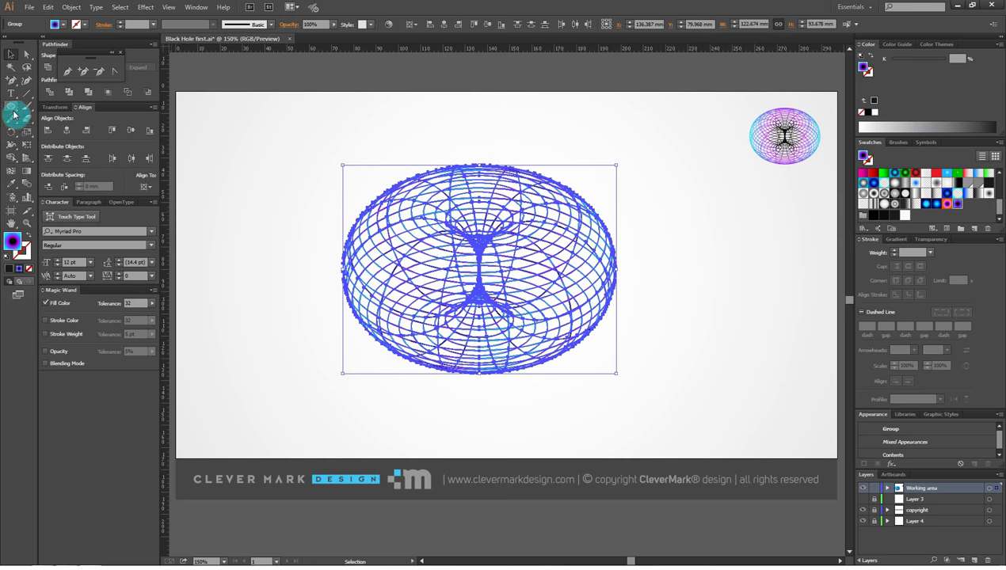
Run the gradient from the torus centre to its right edge, then reselect every torus part
left_click(28, 171)
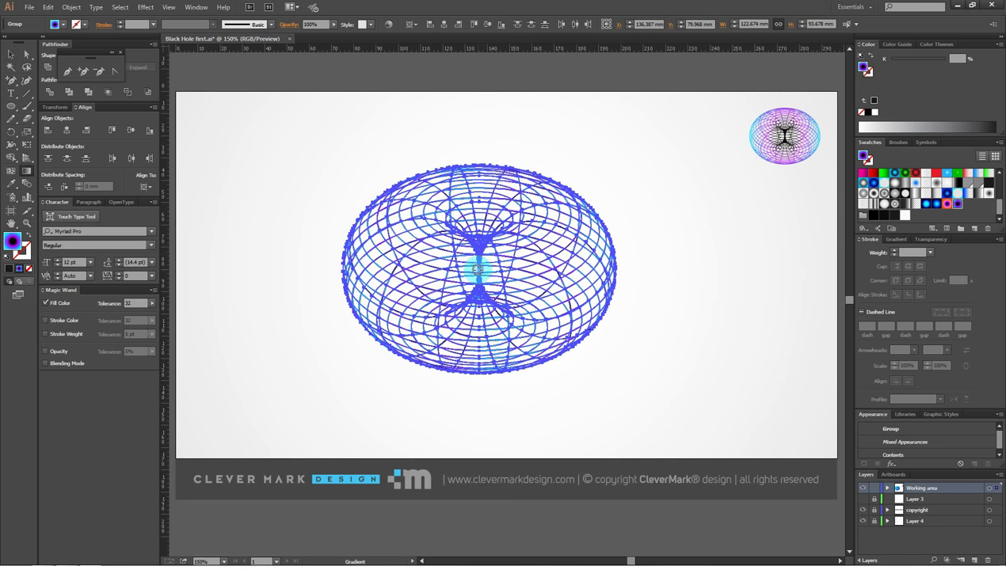
left_click_drag(478, 269, 616, 273)
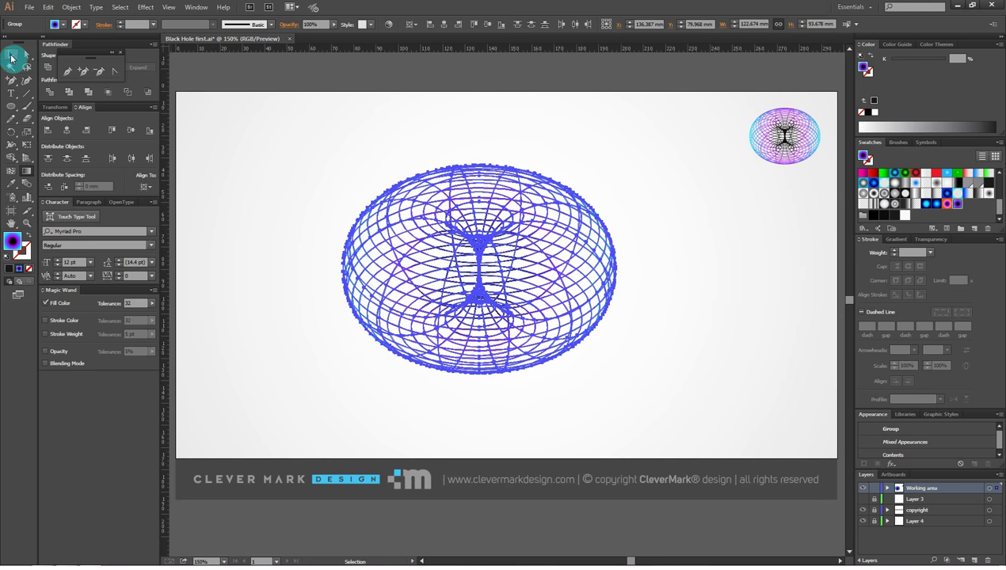
left_click(10, 54)
left_click(352, 108)
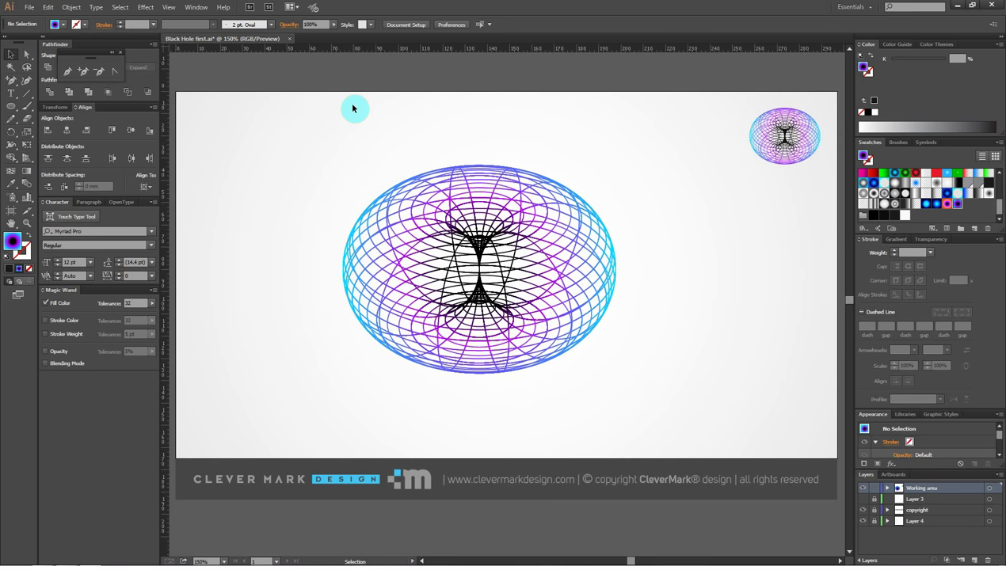
left_click(489, 243)
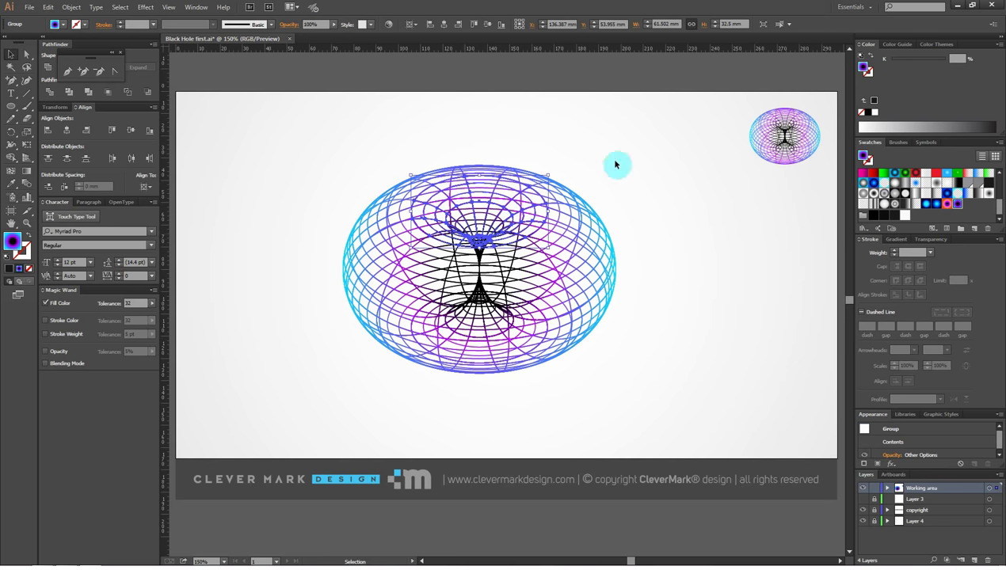
left_click_drag(631, 148, 279, 404)
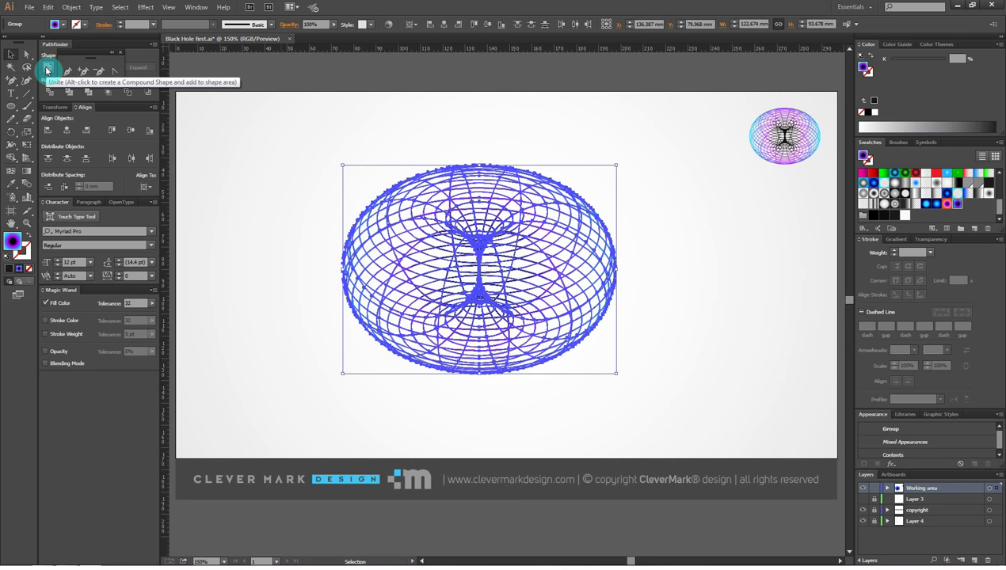
Unite all torus paths into one compound path and reselect it
left_click(47, 70)
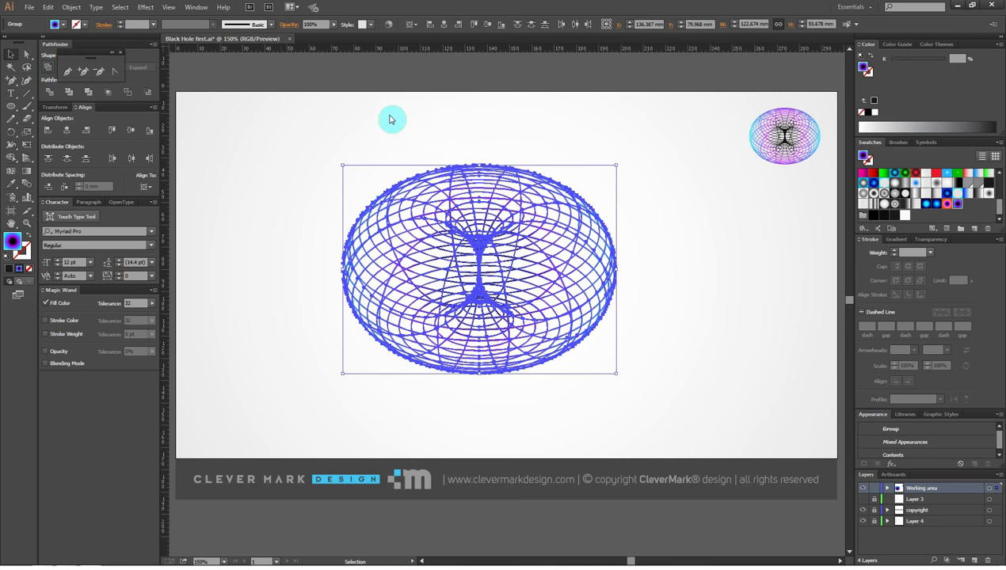
left_click(421, 118)
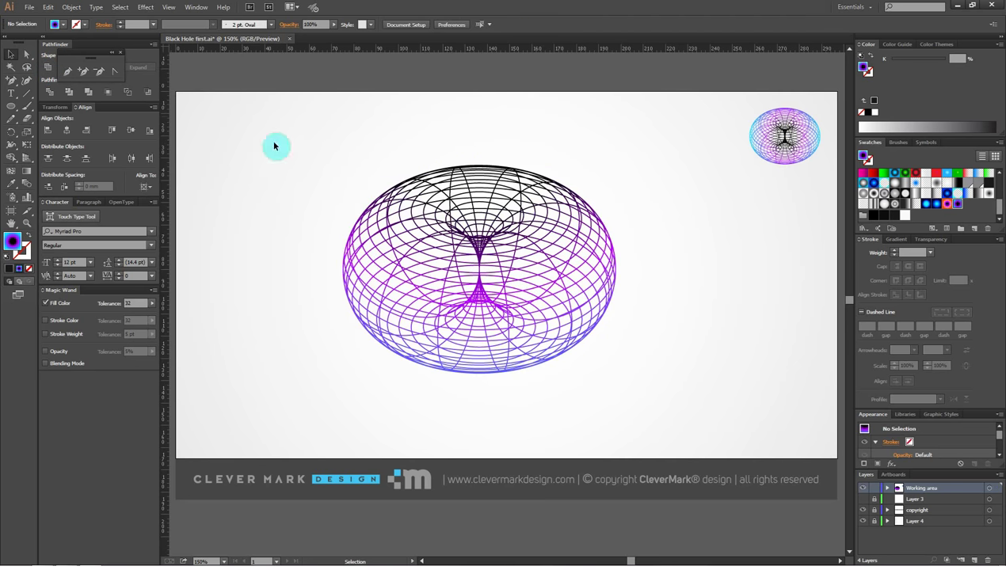
mouse_move(303, 150)
left_mouse_down()
mouse_move(675, 413)
mouse_move(661, 411)
left_mouse_up()
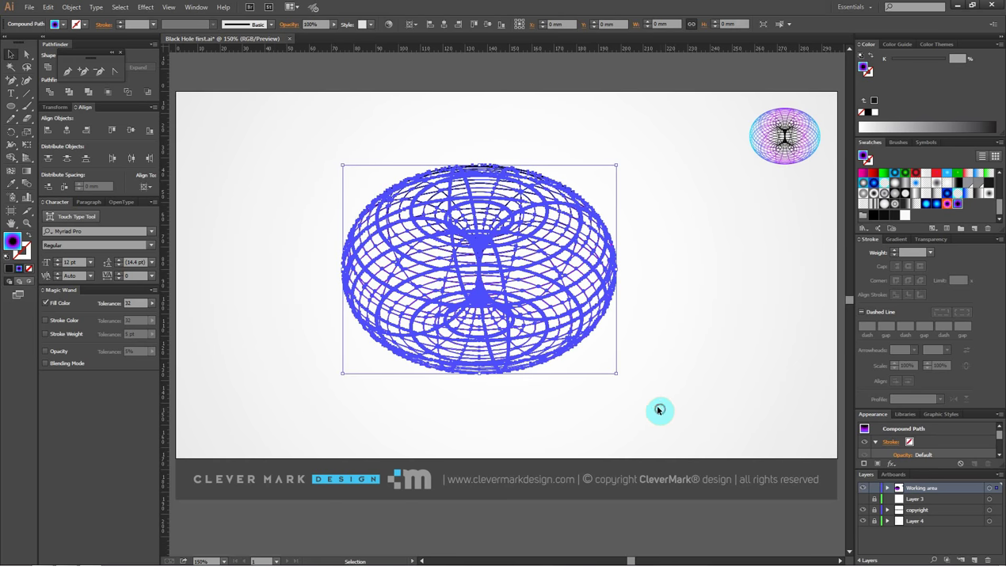
Redraw the radial gradient from torus centre to right edge and stretch it vertically
left_click(27, 172)
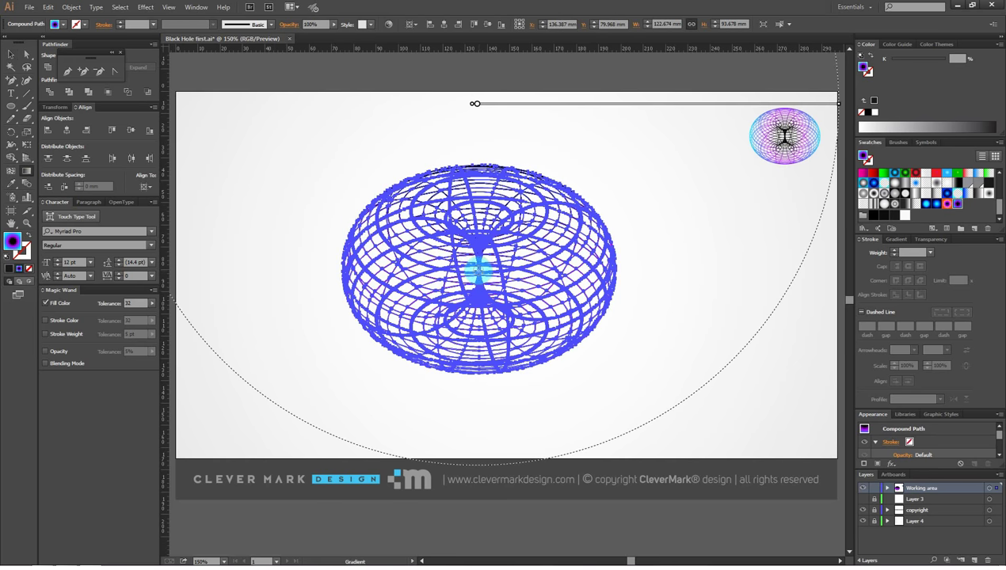
left_click_drag(545, 271, 575, 273)
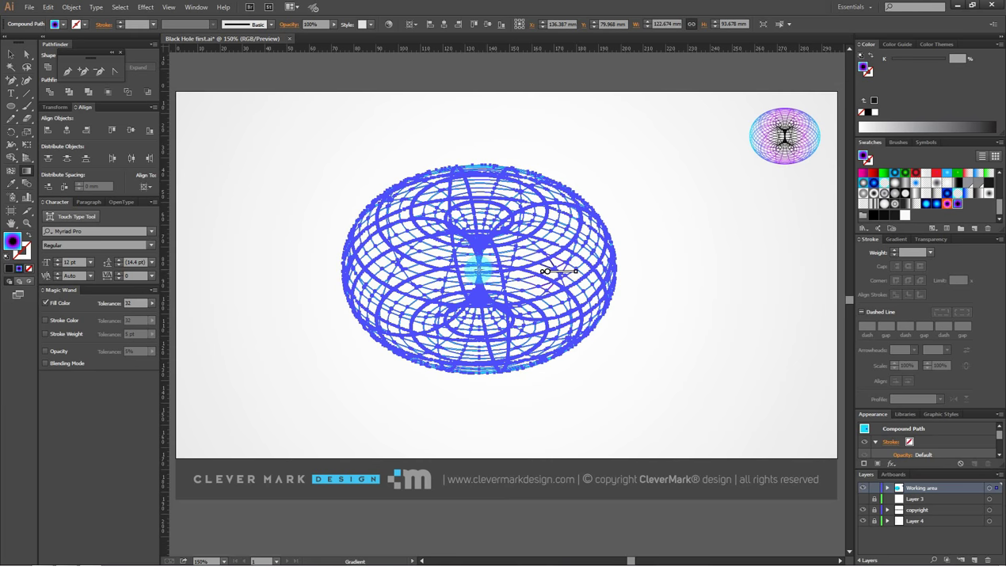
left_click_drag(475, 271, 617, 277)
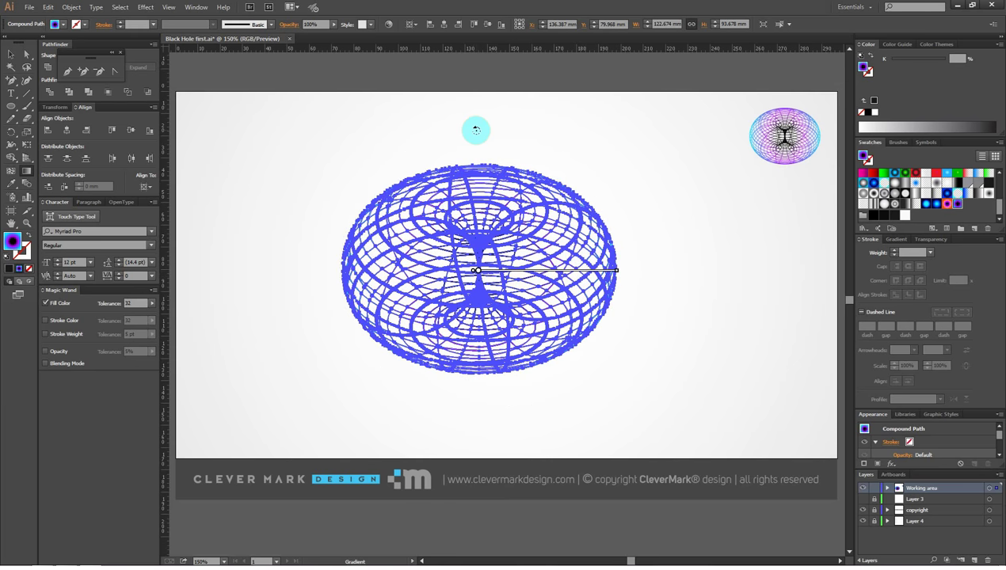
left_click_drag(478, 132, 478, 103)
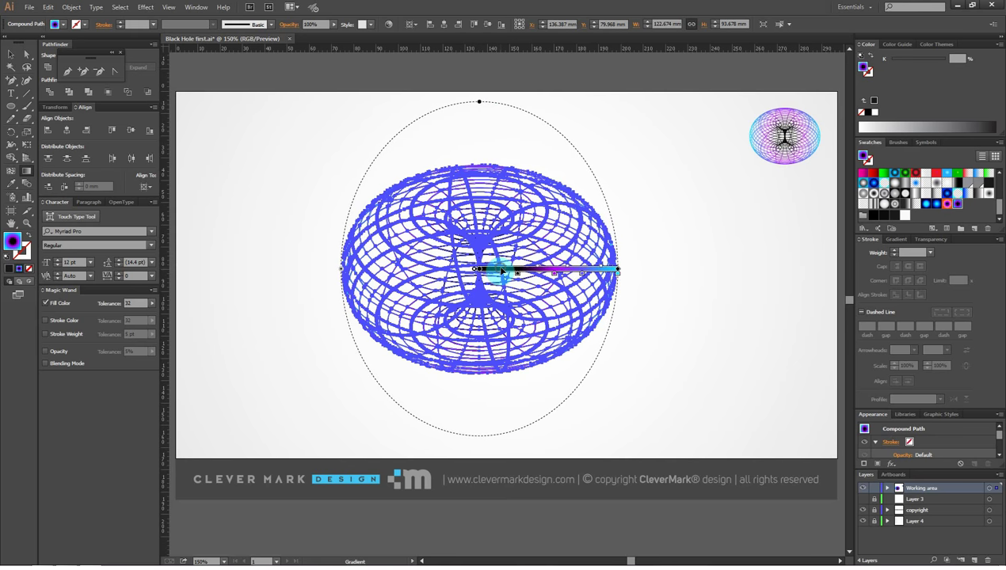
left_click(10, 54)
left_click(288, 151)
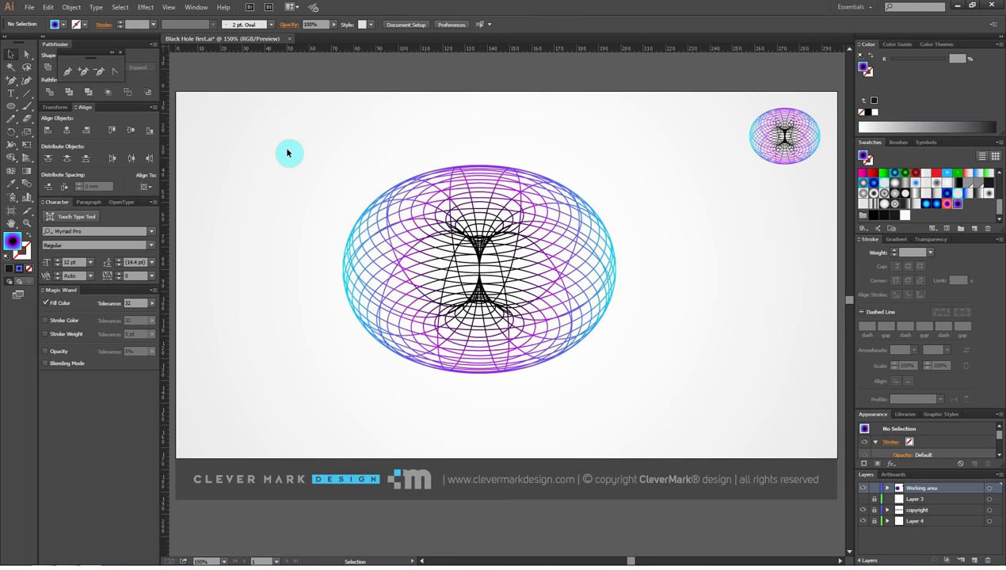
left_click(788, 155)
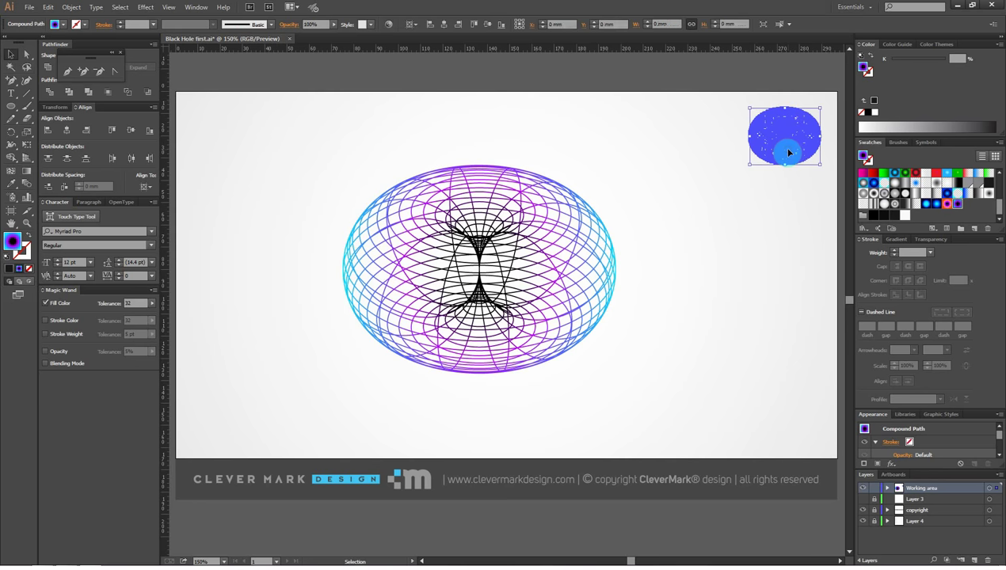
Delete the reference torus, enlarge the gradient torus to 147.01 × 112.263 mm, and centre it
key("Delete")
left_click_drag(673, 146, 274, 394)
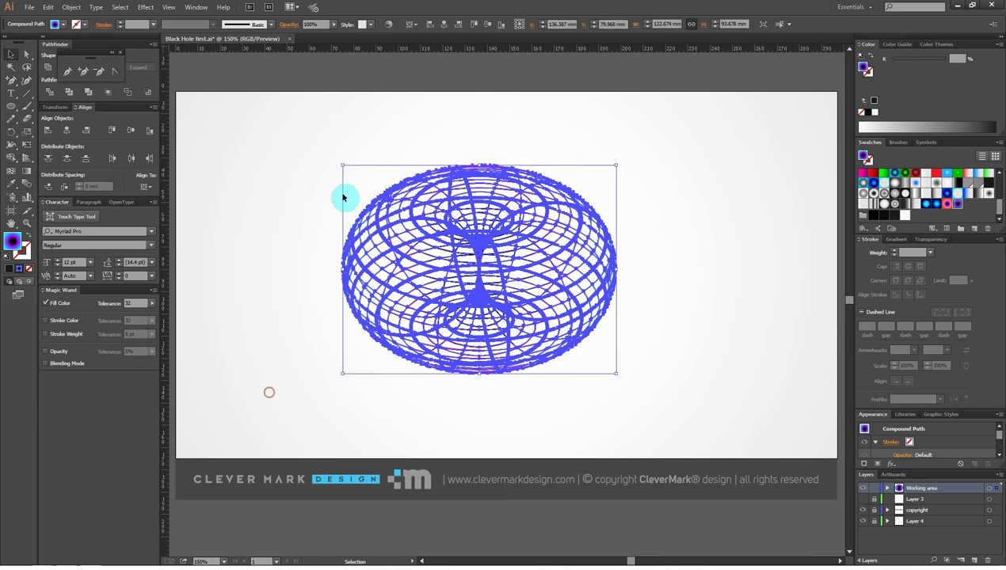
left_click_drag(343, 163, 315, 137)
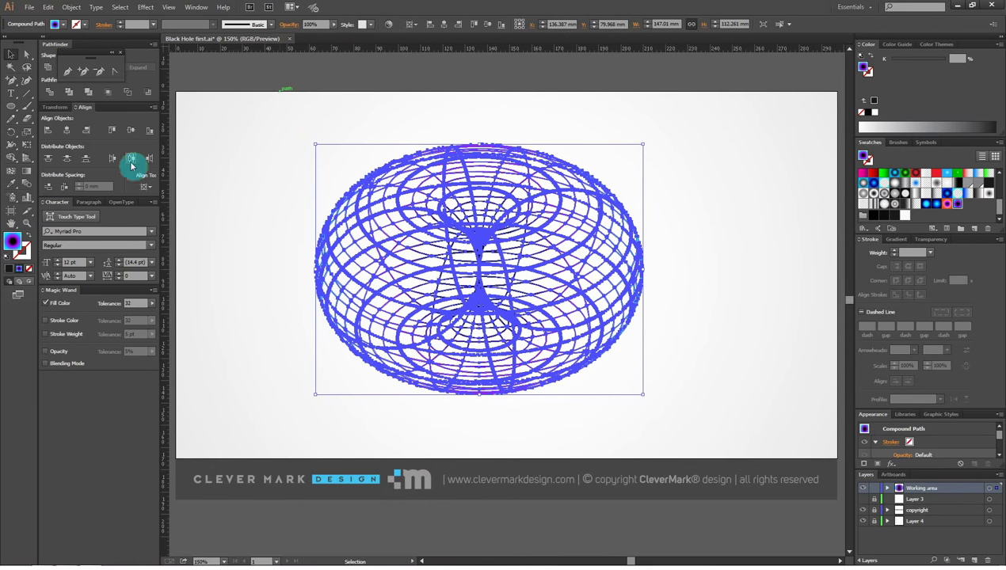
left_click(67, 130)
left_click(130, 131)
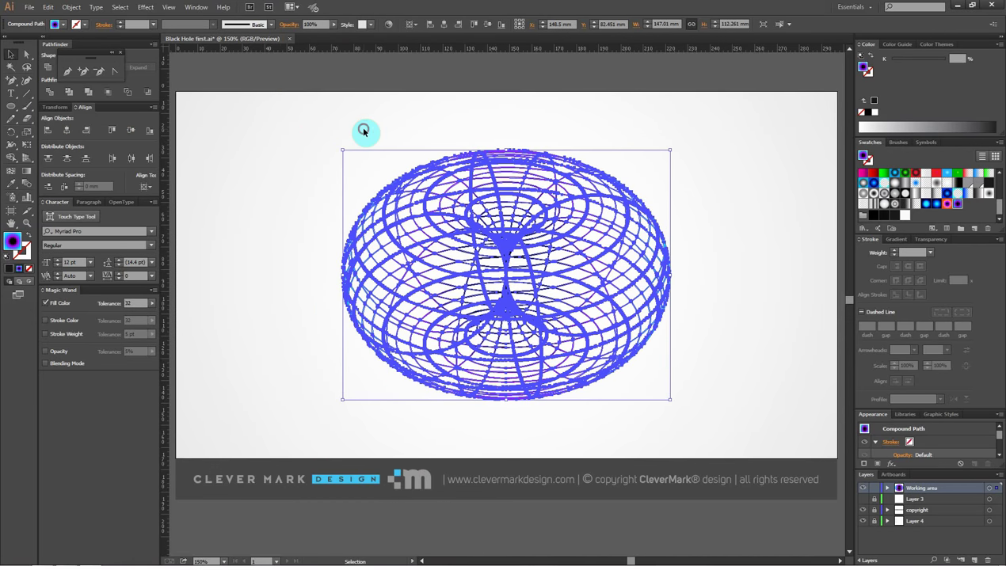
left_click(365, 132)
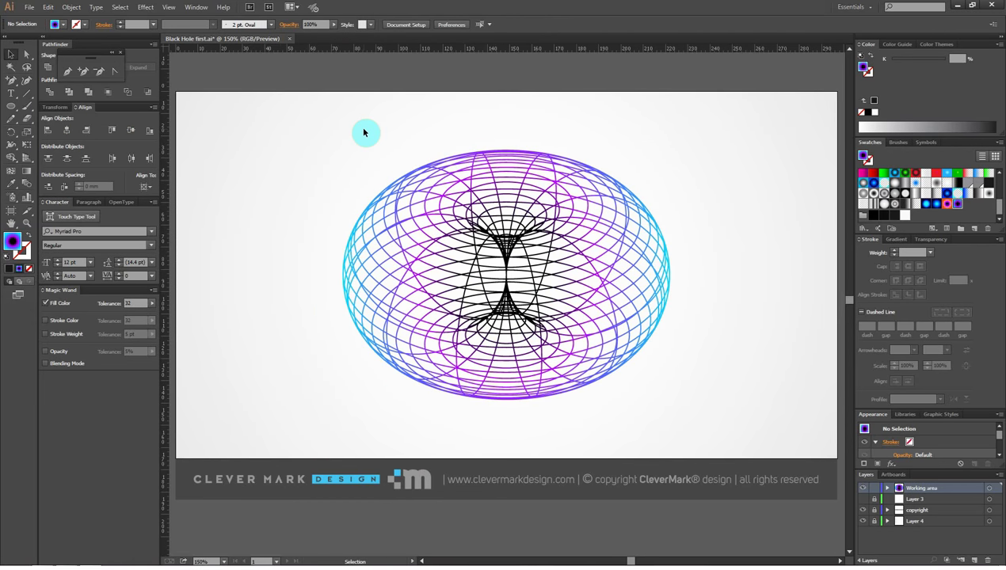